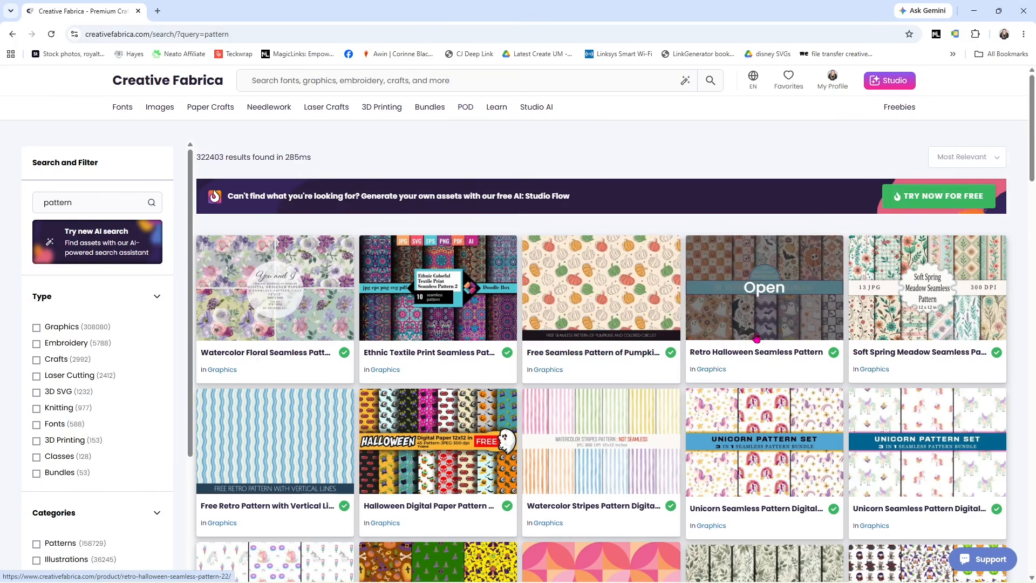
- Browse the pattern search results and open the Pink Cherry Gingham Seamless Pattern product page
{"action": "scroll", "coordinate": [753, 338], "scroll_direction": "down", "scroll_amount": 3}
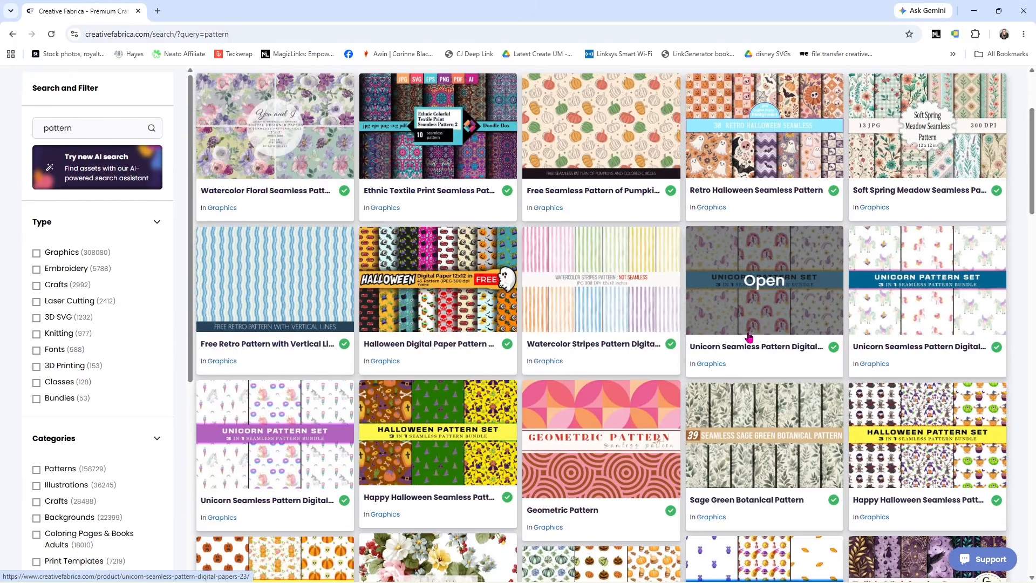
{"action": "scroll", "coordinate": [747, 337], "scroll_direction": "down", "scroll_amount": 6}
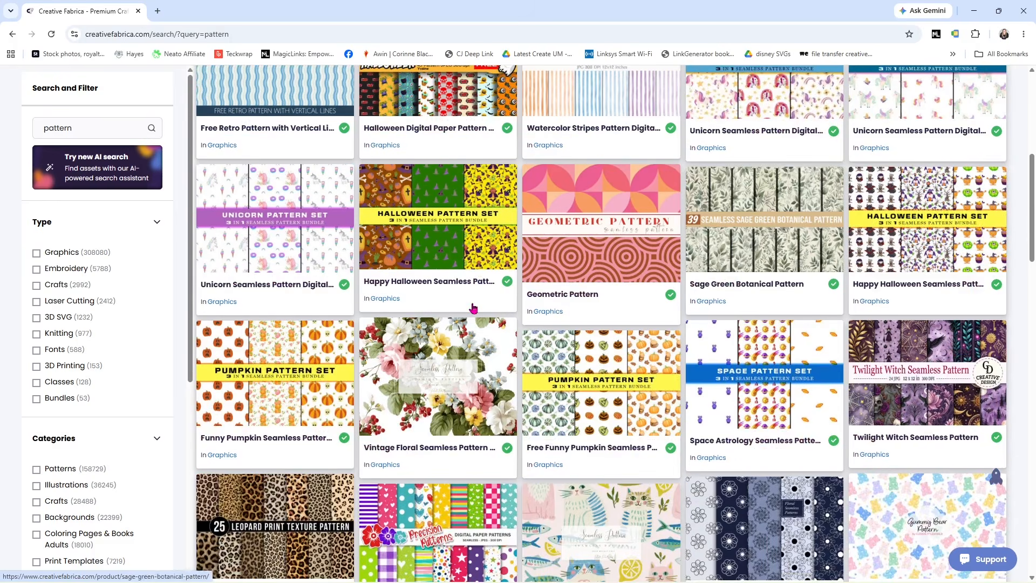
{"action": "scroll", "coordinate": [603, 297], "scroll_direction": "down", "scroll_amount": 2}
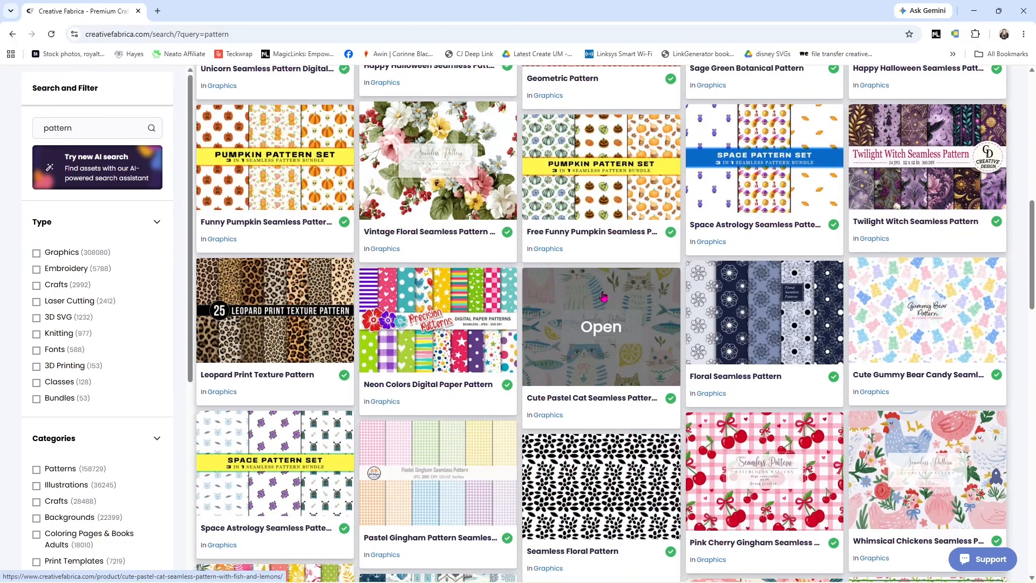
{"action": "scroll", "coordinate": [604, 296], "scroll_direction": "down", "scroll_amount": 2}
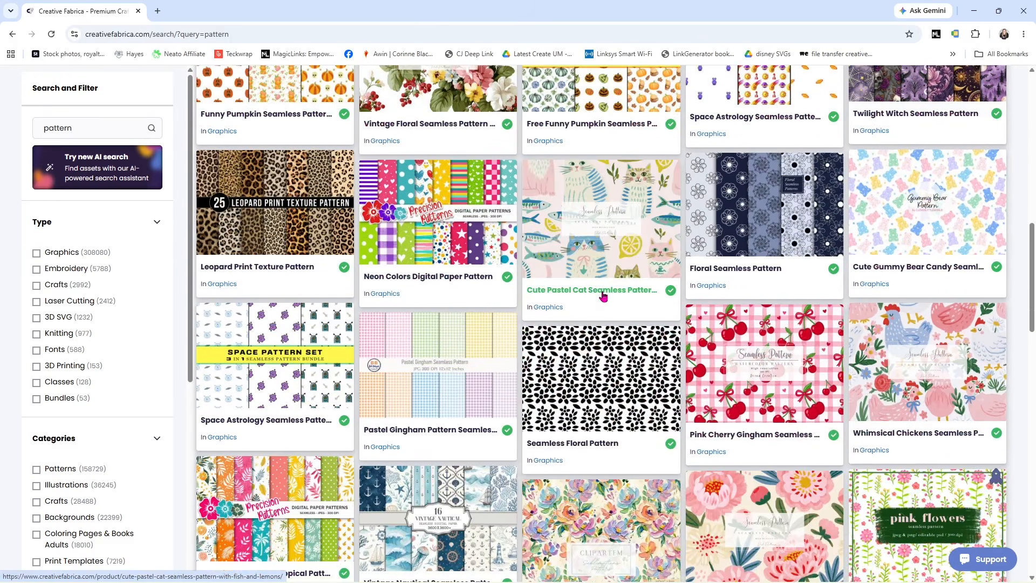
{"action": "left_click", "coordinate": [765, 397]}
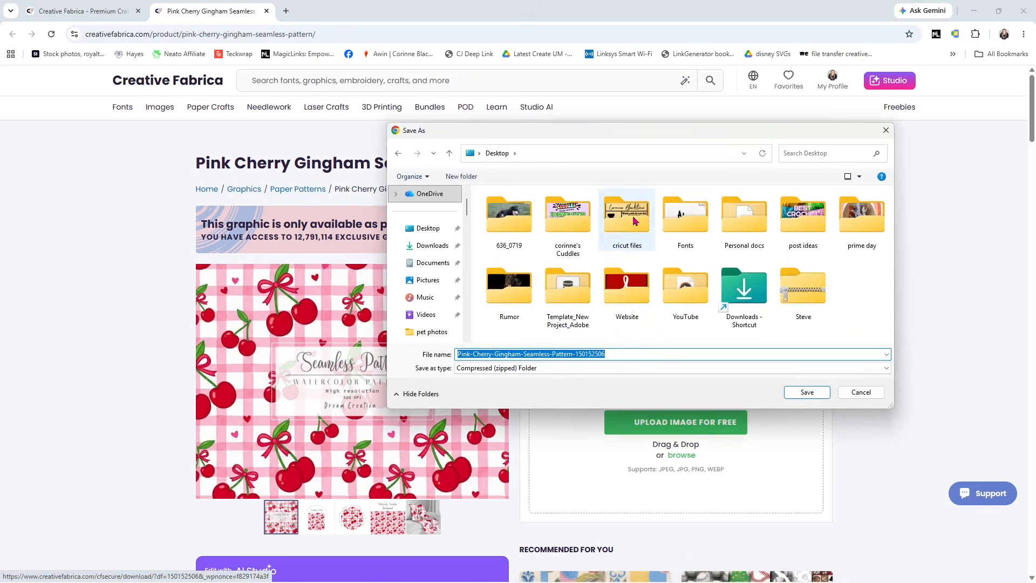
- Save the Pink-Cherry-Gingham-Seamless-Pattern-150152506 zip into the pattern folder inside cricut files on the Desktop
{"action": "double_click", "coordinate": [632, 220]}
{"action": "scroll", "coordinate": [615, 224], "scroll_direction": "down", "scroll_amount": 4}
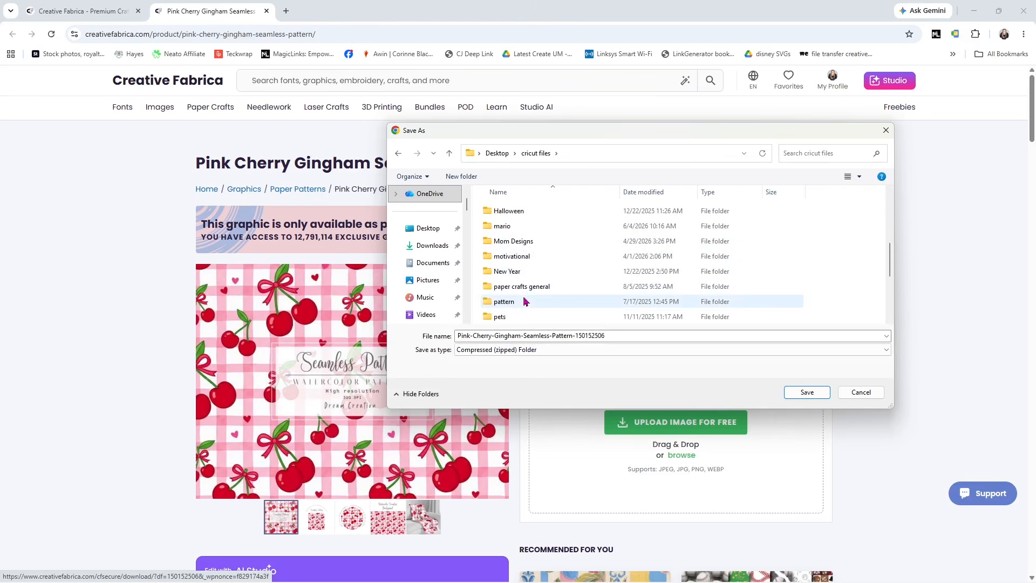
{"action": "double_click", "coordinate": [504, 301]}
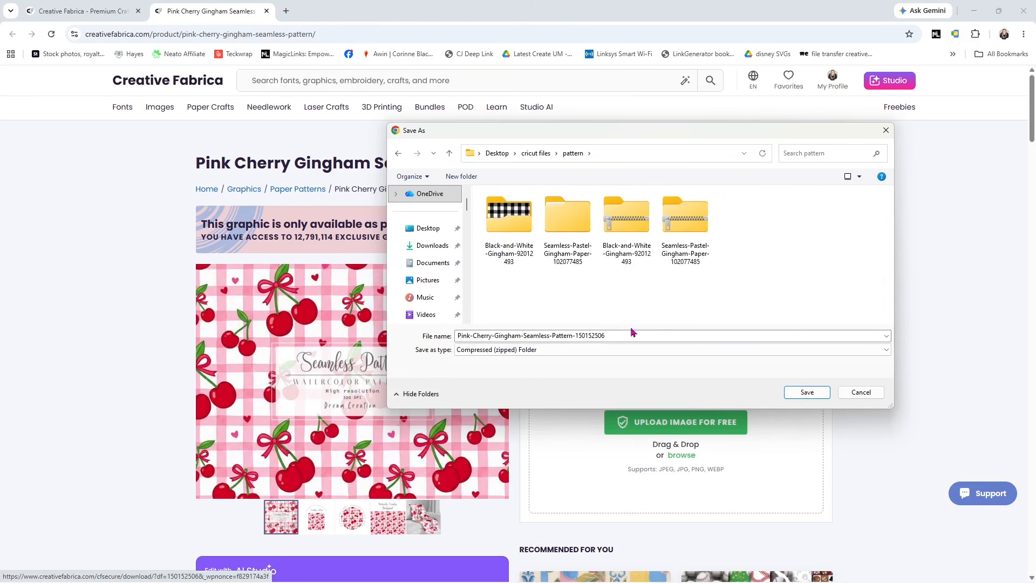
{"action": "left_click", "coordinate": [805, 393]}
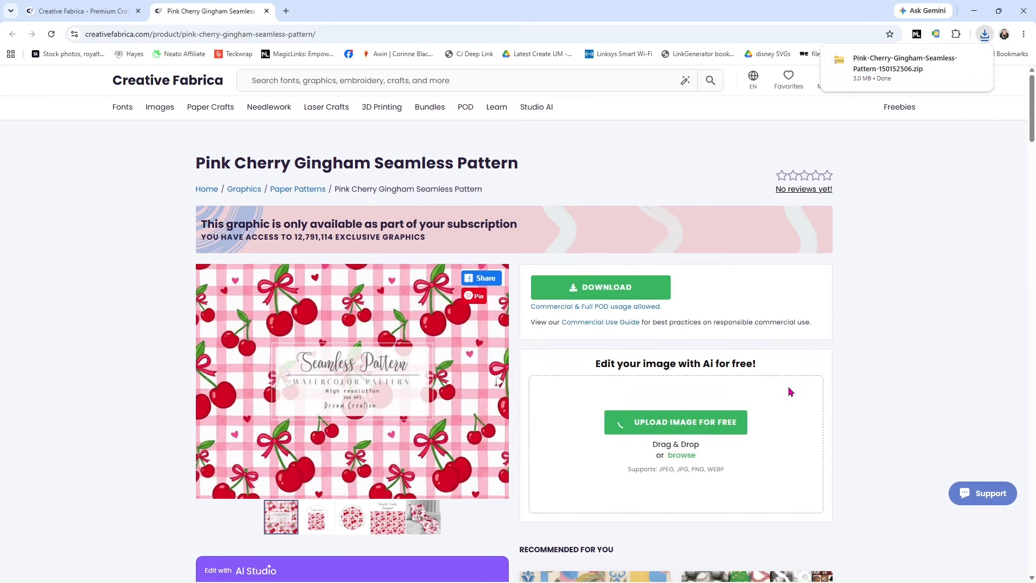
- Extract the downloaded Pink Cherry Gingham zip to the suggested folder and close the zip's window
{"action": "left_click", "coordinate": [887, 64]}
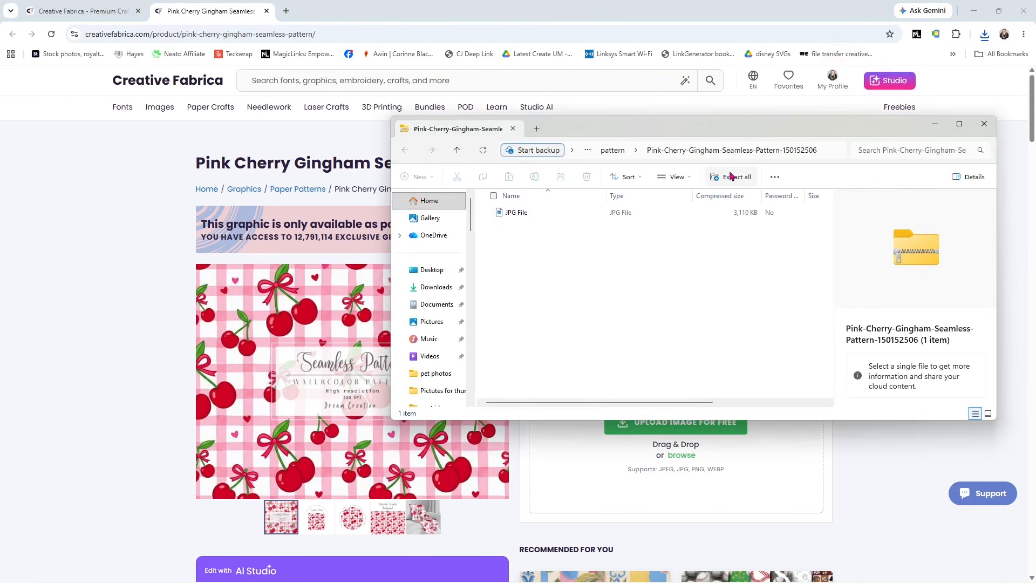
{"action": "left_click", "coordinate": [732, 177]}
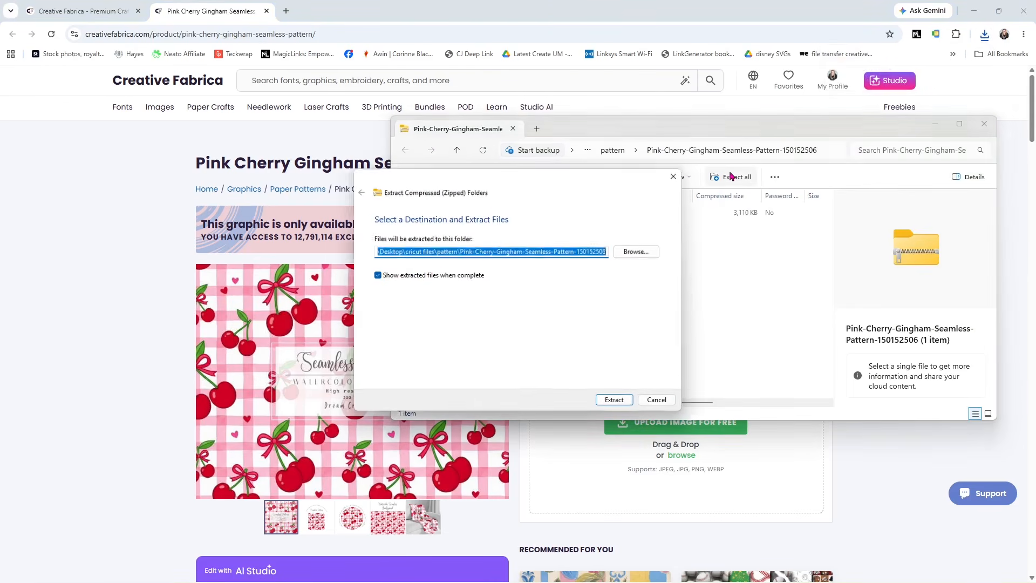
{"action": "left_click", "coordinate": [616, 401]}
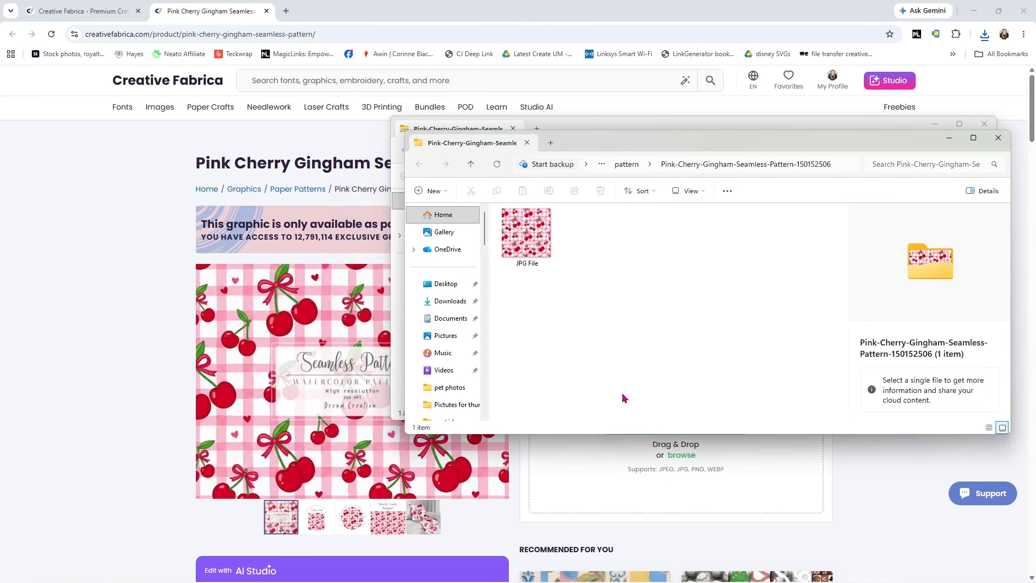
{"action": "left_click", "coordinate": [985, 124]}
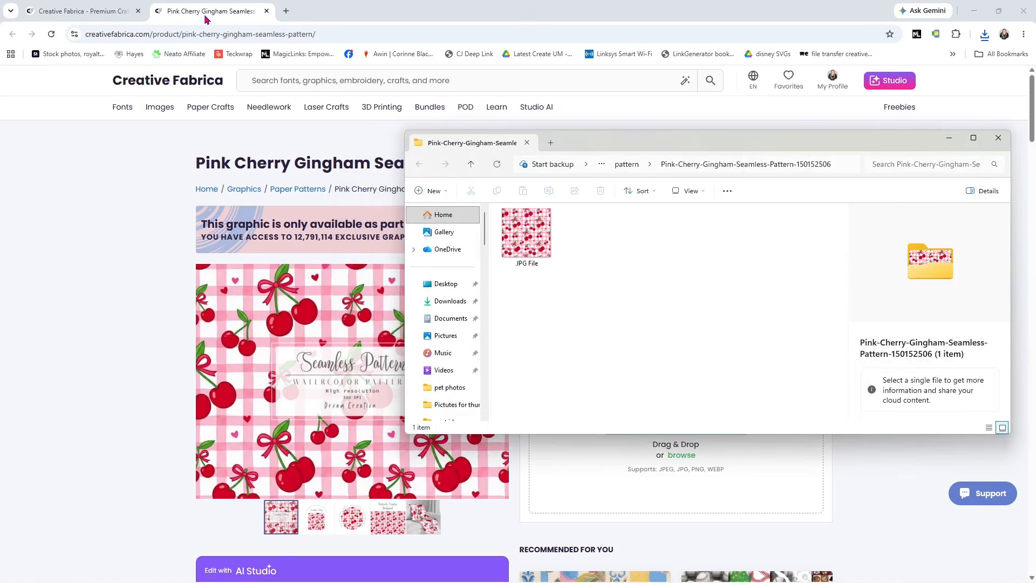
- Open designbundles.net in a new browser tab and search the site for "pattern"
{"action": "left_click", "coordinate": [285, 10]}
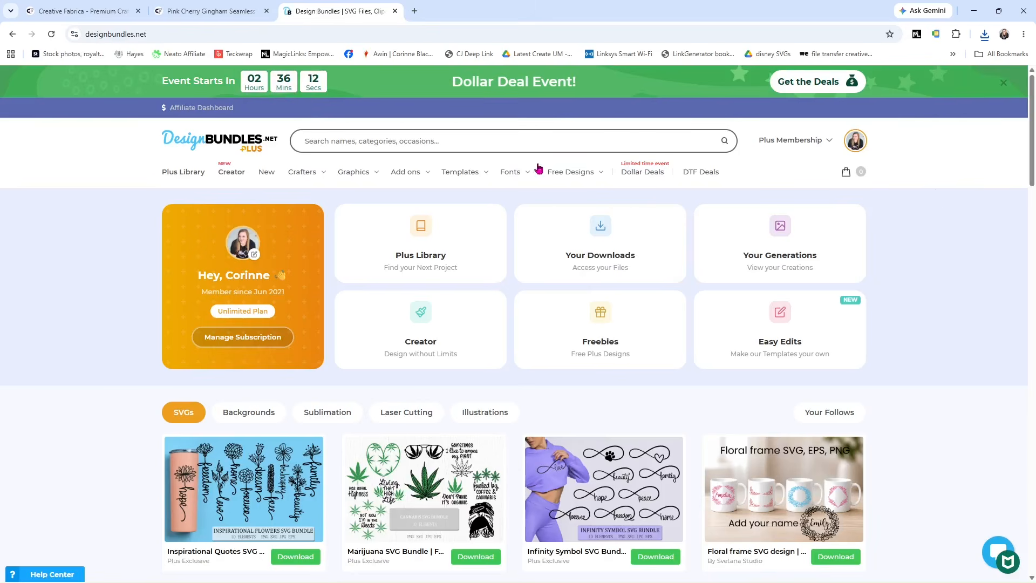
{"action": "left_click", "coordinate": [415, 135]}
{"action": "type", "text": "pattern"}
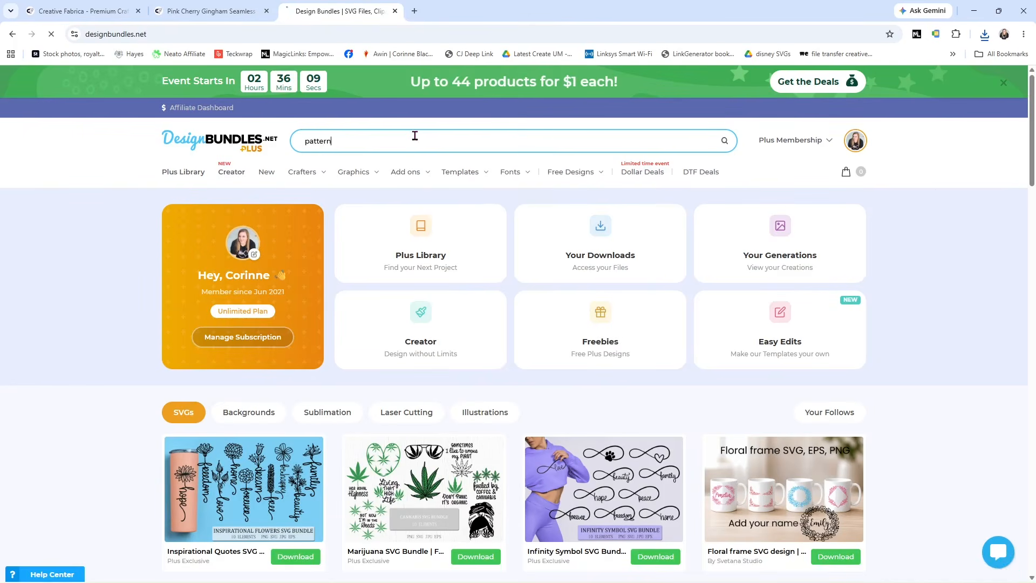
{"action": "key", "text": "Return"}
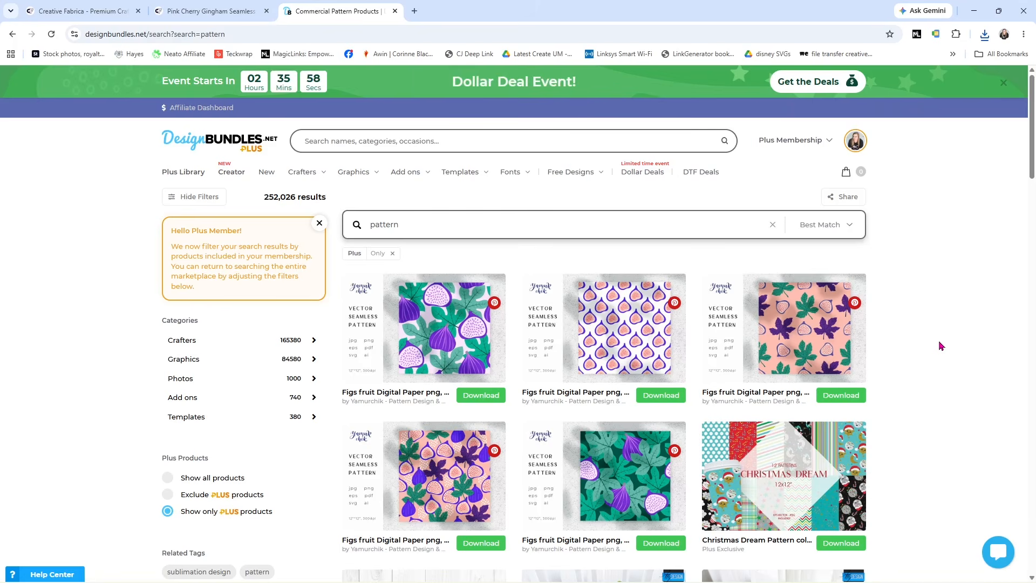
- Look through the first page of pattern results and go on to page 2
{"action": "scroll", "coordinate": [942, 347], "scroll_direction": "down", "scroll_amount": 2}
{"action": "scroll", "coordinate": [942, 347], "scroll_direction": "down", "scroll_amount": 5}
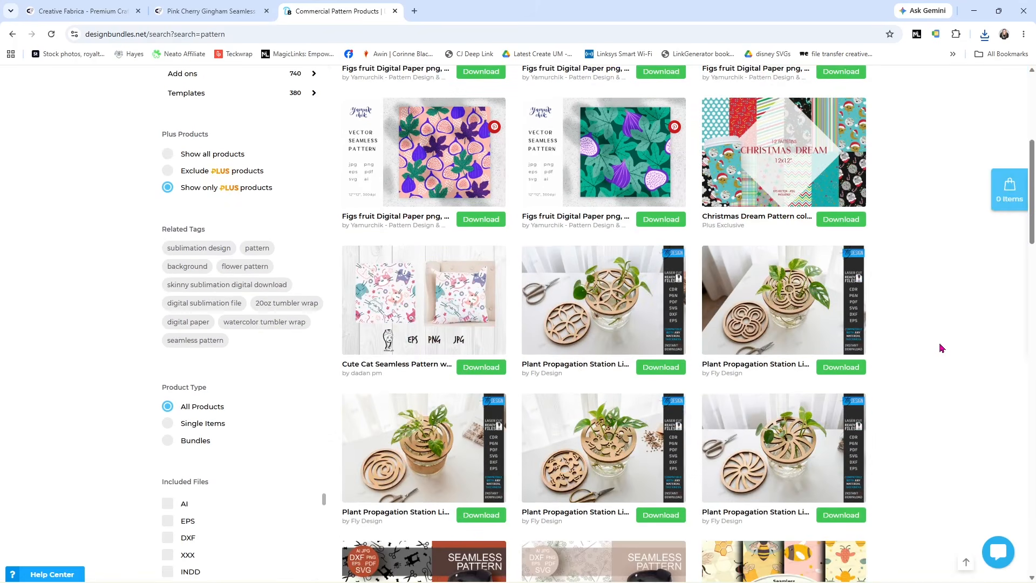
{"action": "scroll", "coordinate": [942, 347], "scroll_direction": "down", "scroll_amount": 4}
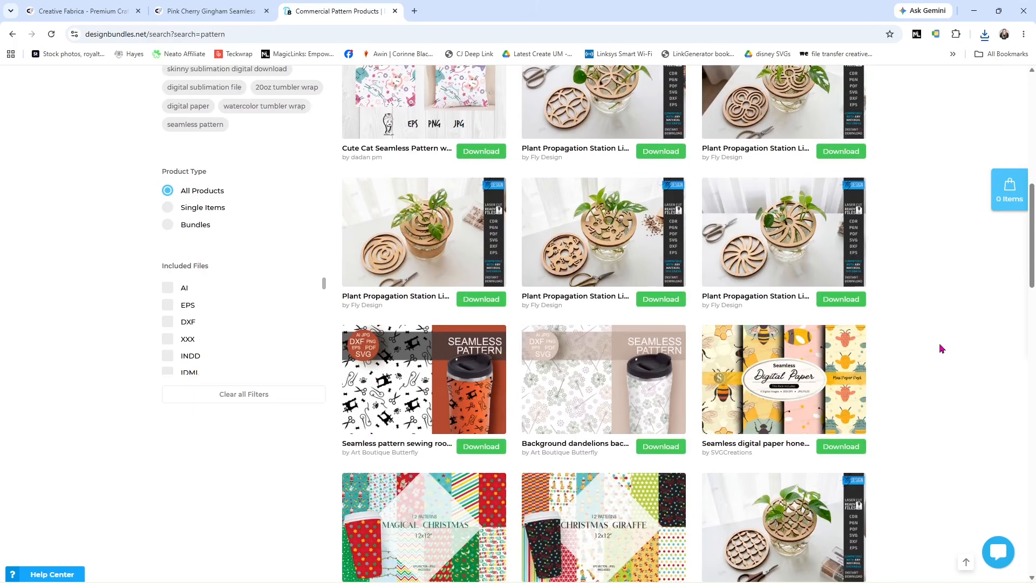
{"action": "scroll", "coordinate": [942, 348], "scroll_direction": "down", "scroll_amount": 7}
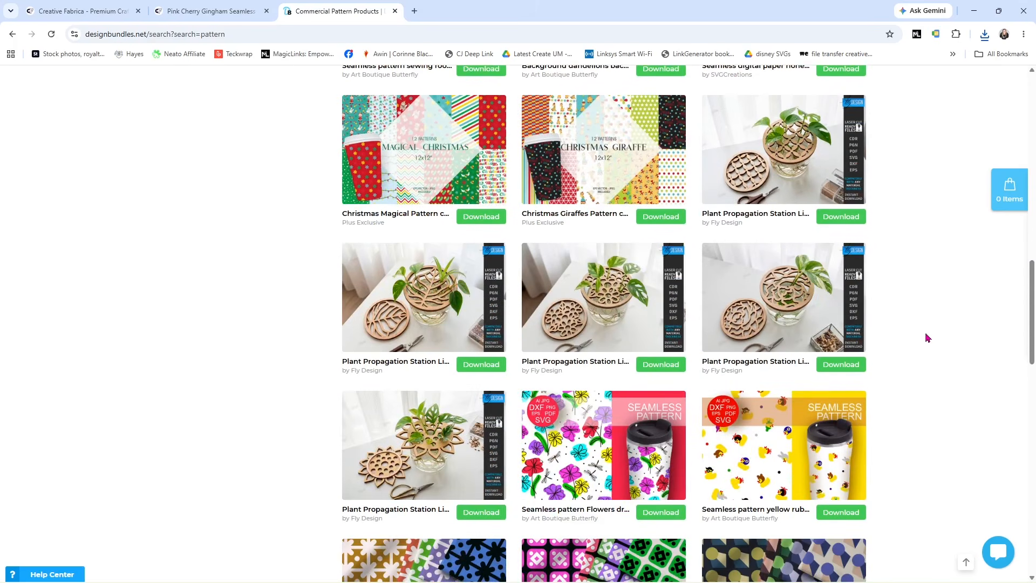
{"action": "scroll", "coordinate": [927, 339], "scroll_direction": "down", "scroll_amount": 6}
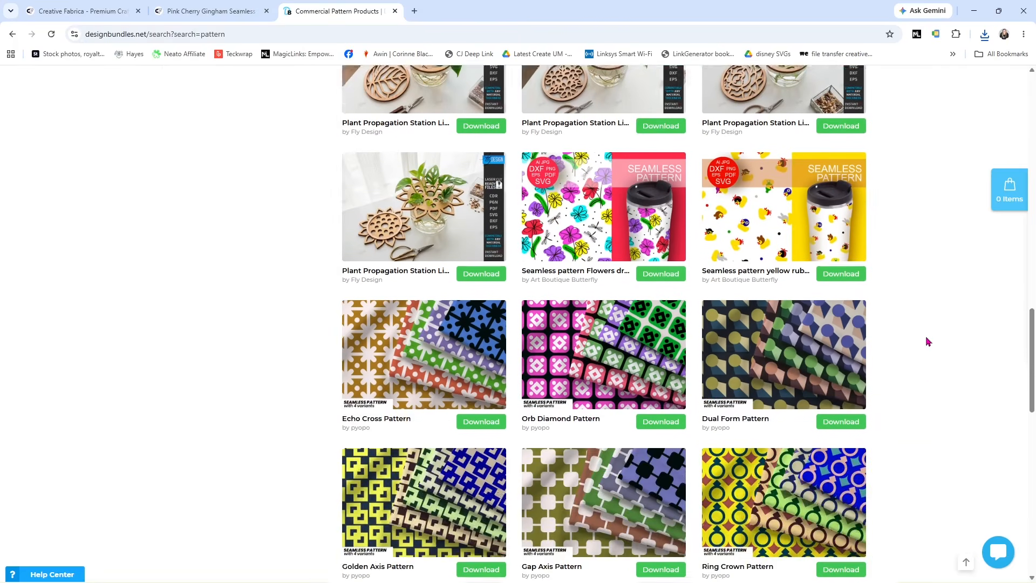
{"action": "scroll", "coordinate": [927, 341], "scroll_direction": "down", "scroll_amount": 8}
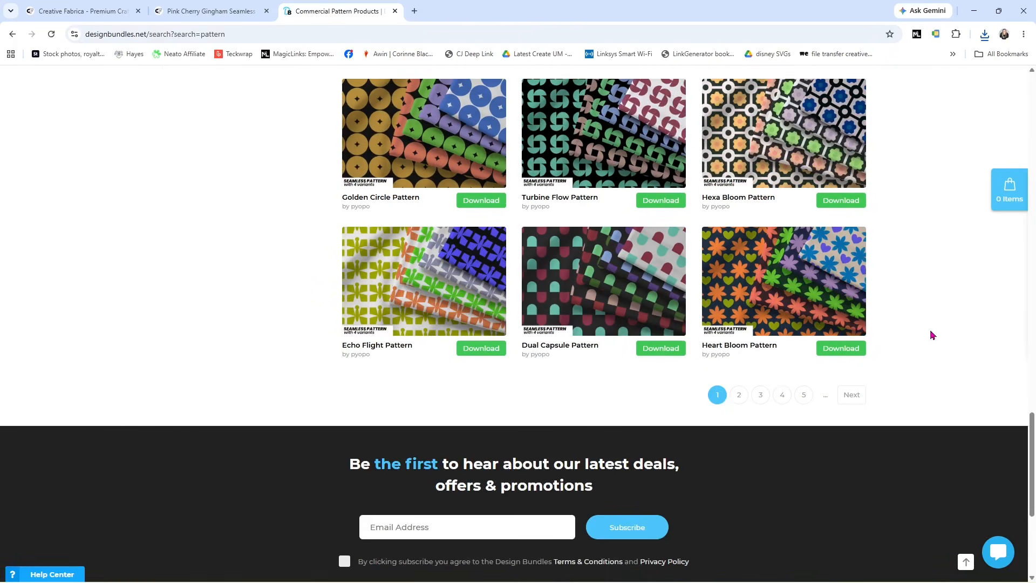
{"action": "left_click", "coordinate": [739, 395]}
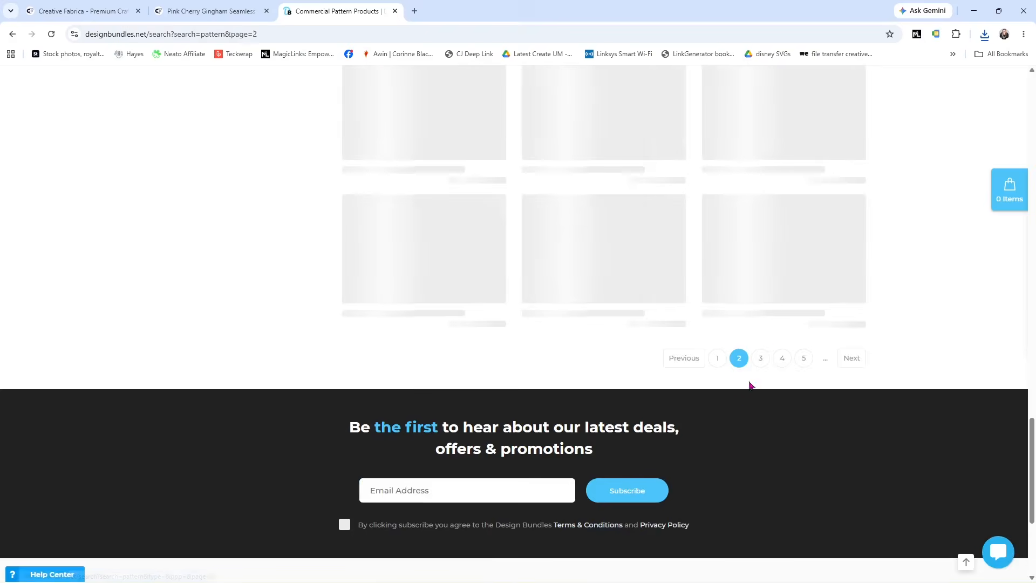
- Replace the search term with "digital paper" and run the search
{"action": "left_click", "coordinate": [419, 224]}
{"action": "double_click", "coordinate": [419, 225]}
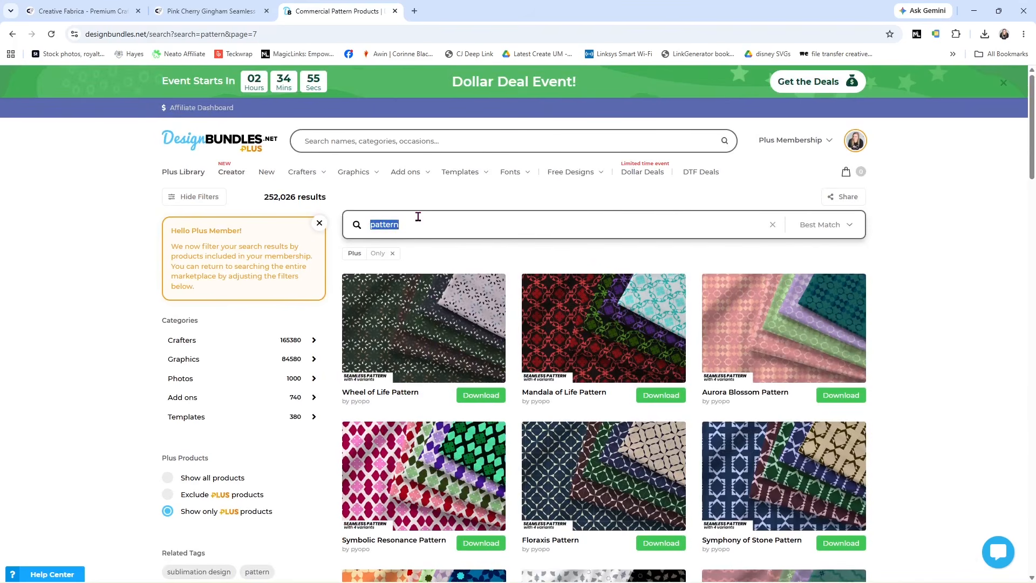
{"action": "type", "text": "digital paper"}
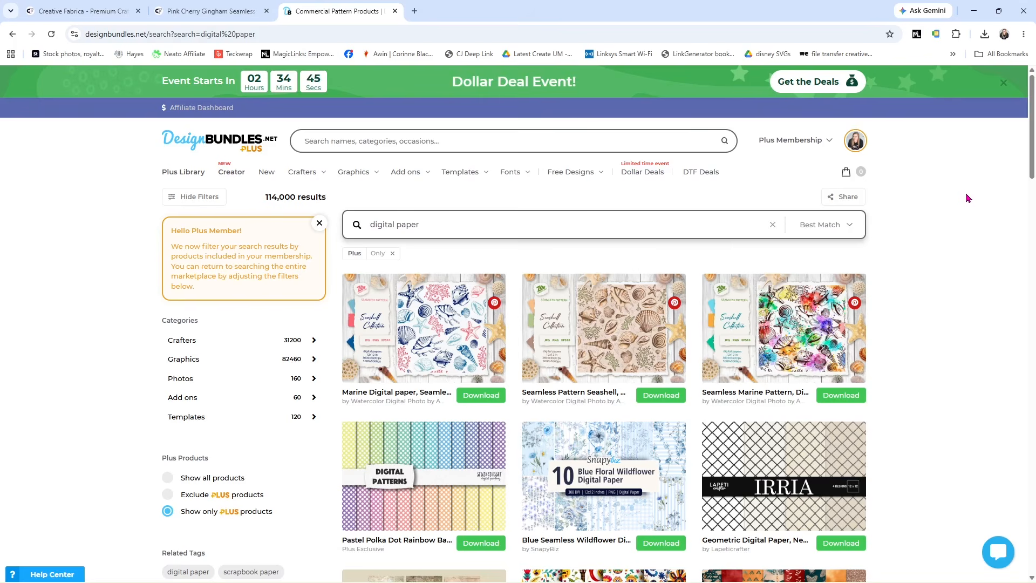
- Browse the digital paper results and open the Pastel Polka Dot Rainbow Backgrounds product page
{"action": "scroll", "coordinate": [970, 205], "scroll_direction": "down", "scroll_amount": 2}
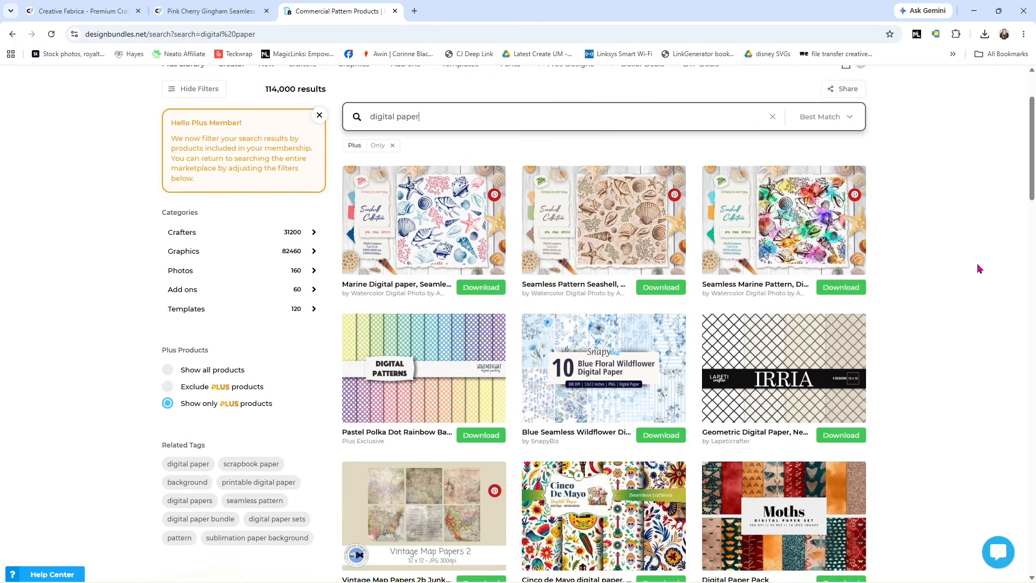
{"action": "scroll", "coordinate": [980, 267], "scroll_direction": "down", "scroll_amount": 4}
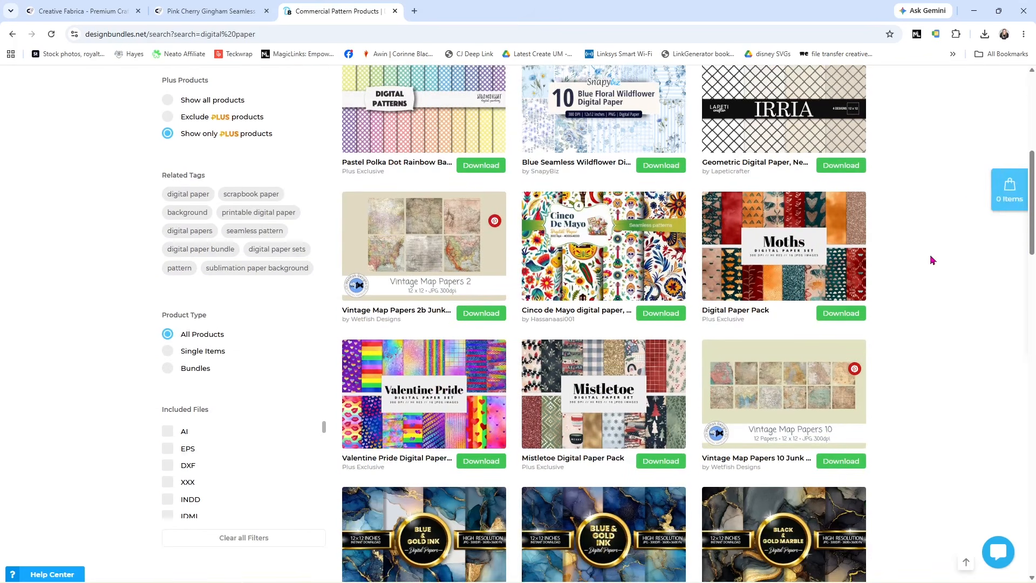
{"action": "scroll", "coordinate": [949, 235], "scroll_direction": "down", "scroll_amount": 8}
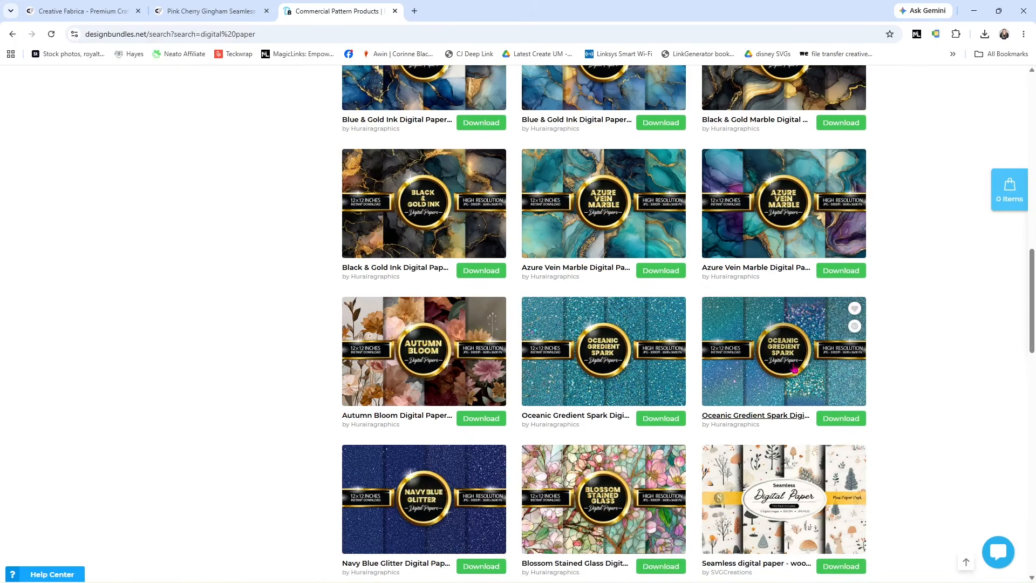
{"action": "scroll", "coordinate": [874, 354], "scroll_direction": "down", "scroll_amount": 7}
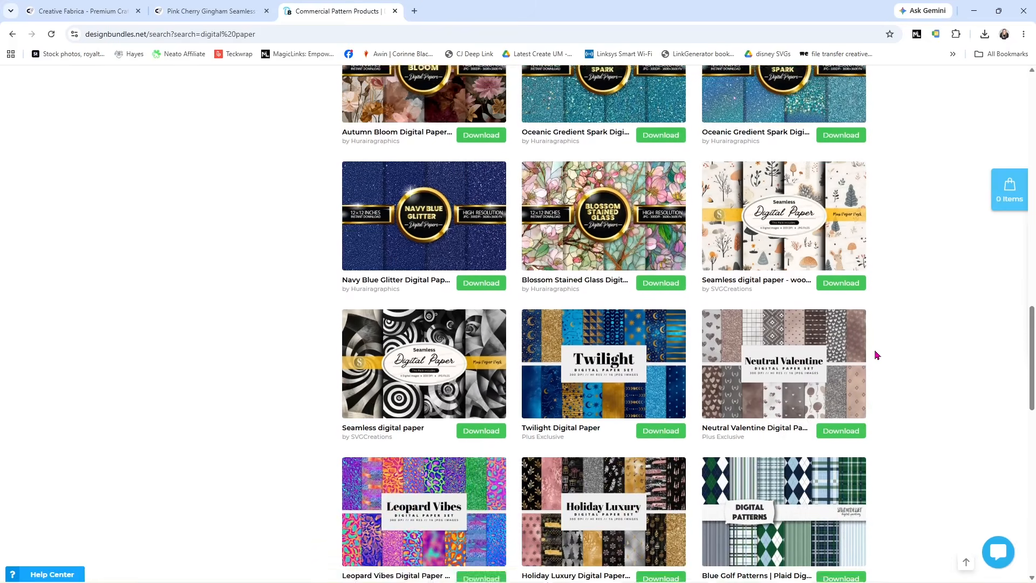
{"action": "scroll", "coordinate": [877, 354], "scroll_direction": "down", "scroll_amount": 7}
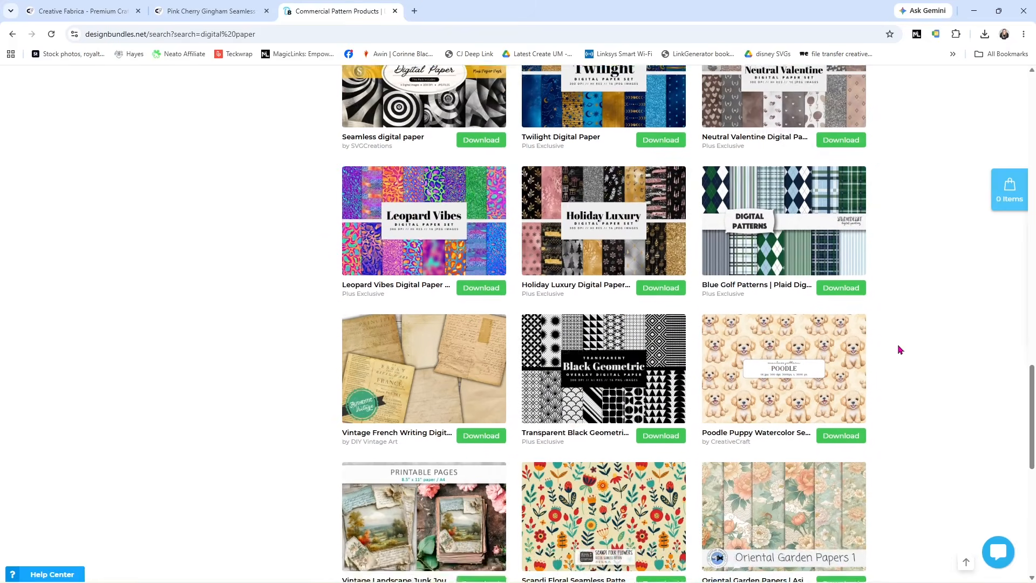
{"action": "scroll", "coordinate": [900, 347], "scroll_direction": "up", "scroll_amount": 20}
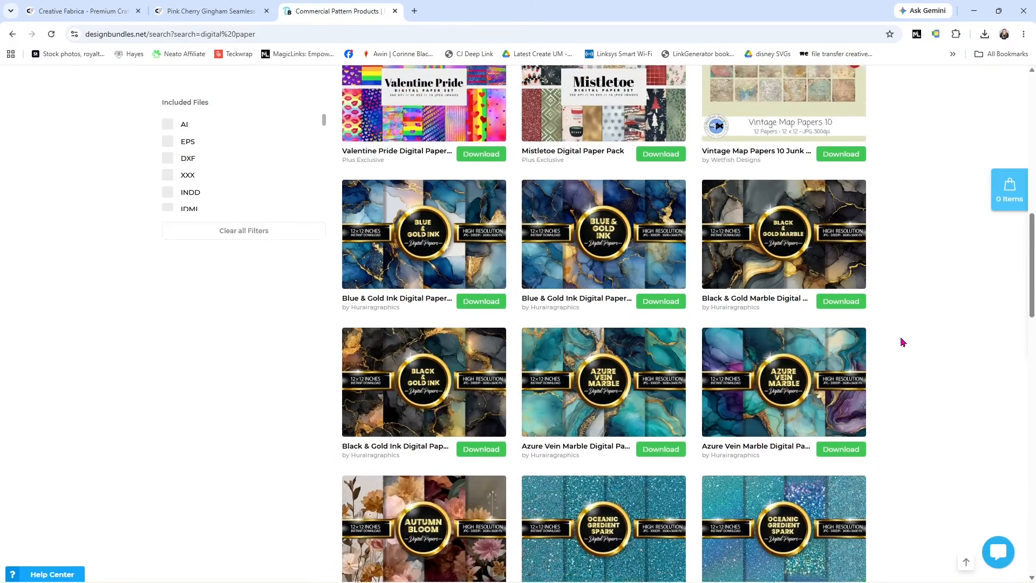
{"action": "scroll", "coordinate": [902, 338], "scroll_direction": "up", "scroll_amount": 7}
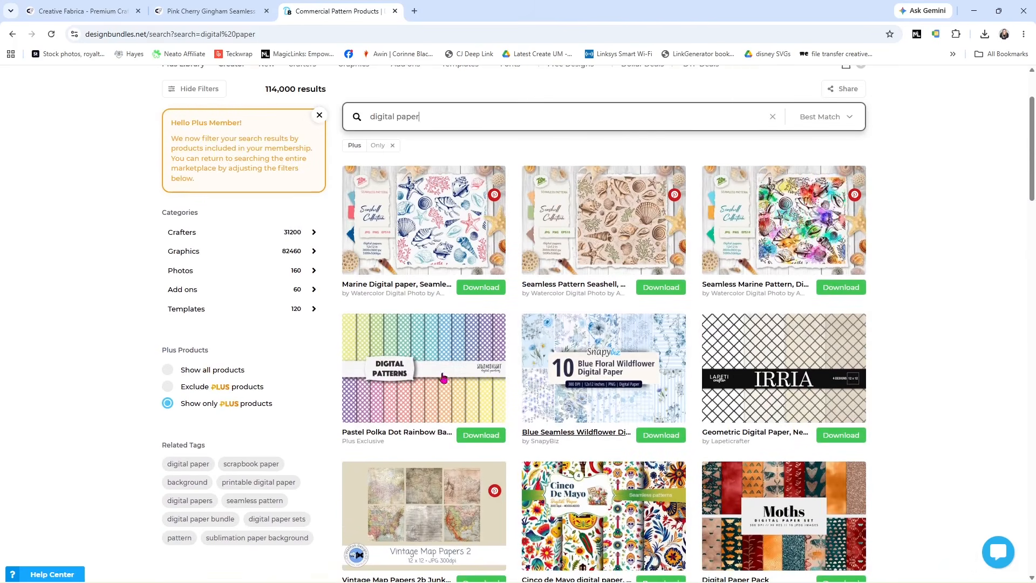
{"action": "left_click", "coordinate": [412, 409]}
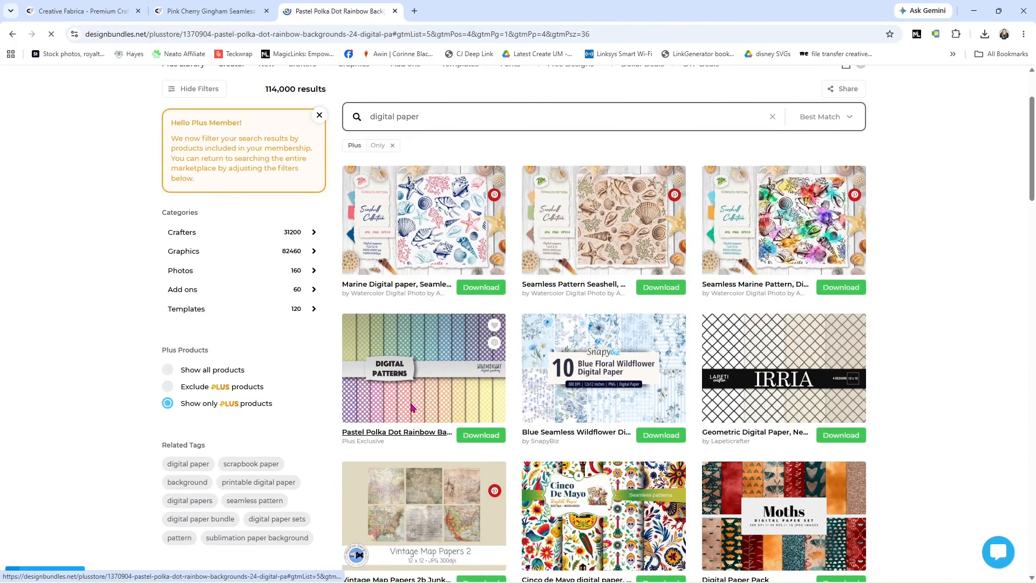
- Open the download file list of the Pastel Polka Dot Rainbow Backgrounds and look through its individual JPG papers
{"action": "scroll", "coordinate": [471, 455], "scroll_direction": "down", "scroll_amount": 1}
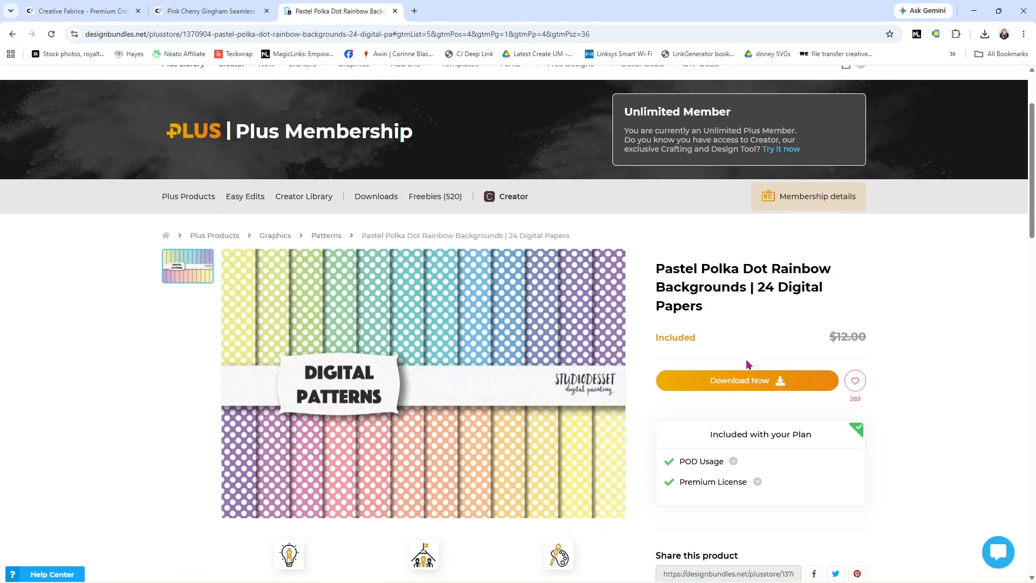
{"action": "left_click", "coordinate": [763, 387]}
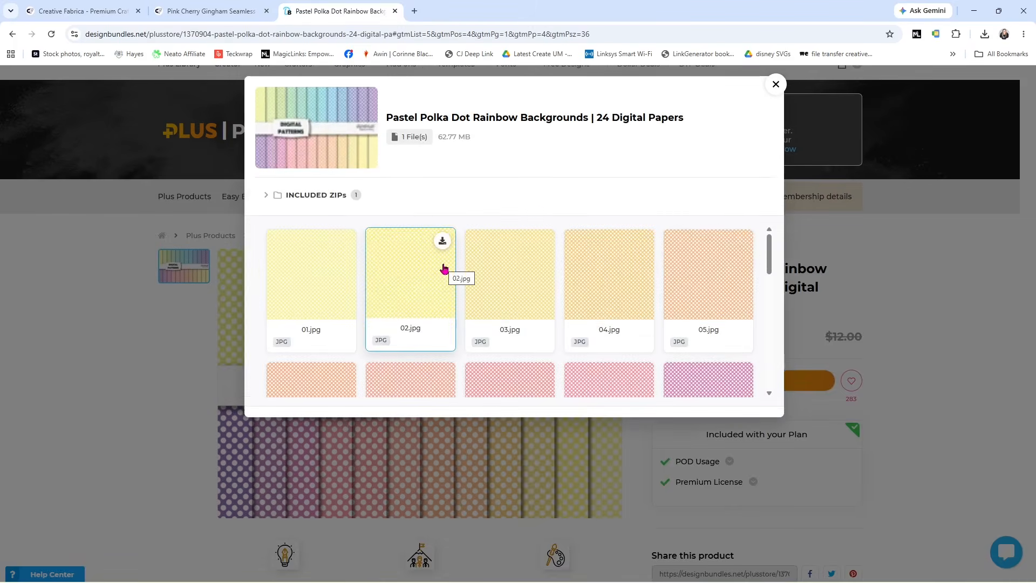
{"action": "scroll", "coordinate": [490, 266], "scroll_direction": "down", "scroll_amount": 5}
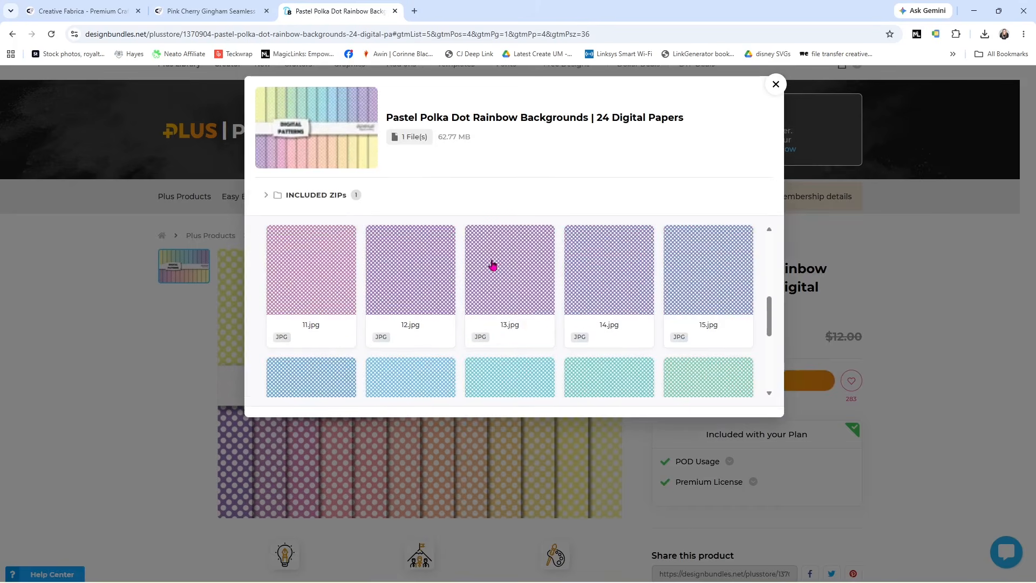
{"action": "scroll", "coordinate": [493, 264], "scroll_direction": "down", "scroll_amount": 4}
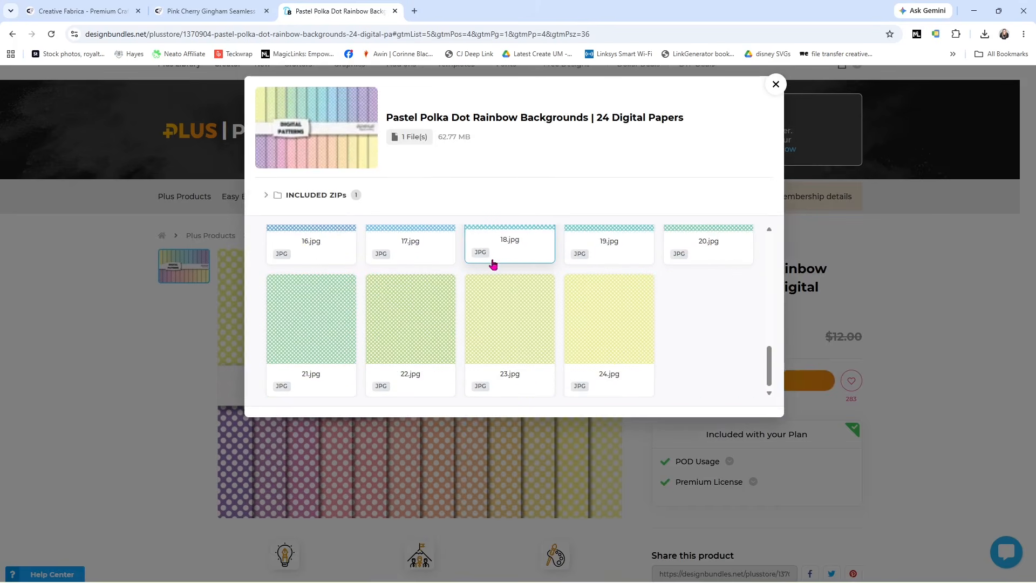
- Look through the polka dot papers and download 09.jpg into the pattern folder as "dots pink"
{"action": "scroll", "coordinate": [492, 264], "scroll_direction": "up", "scroll_amount": 4}
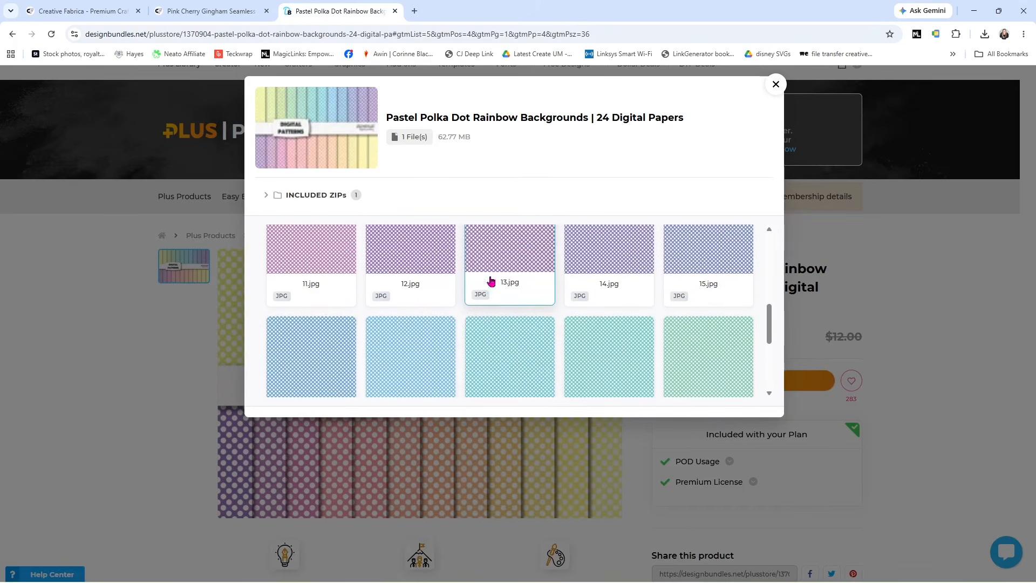
{"action": "scroll", "coordinate": [491, 281], "scroll_direction": "up", "scroll_amount": 5}
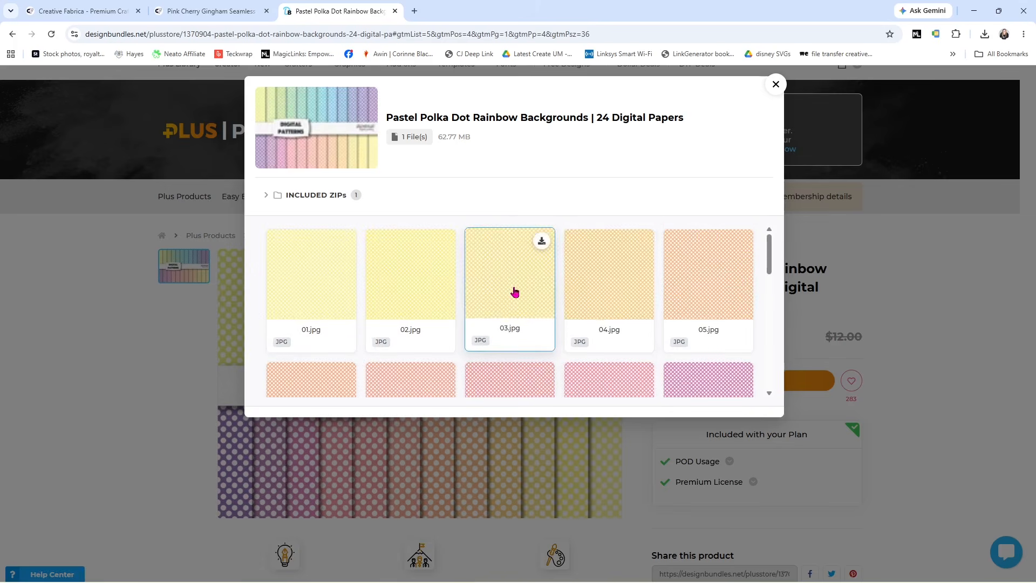
{"action": "scroll", "coordinate": [577, 295], "scroll_direction": "down", "scroll_amount": 4}
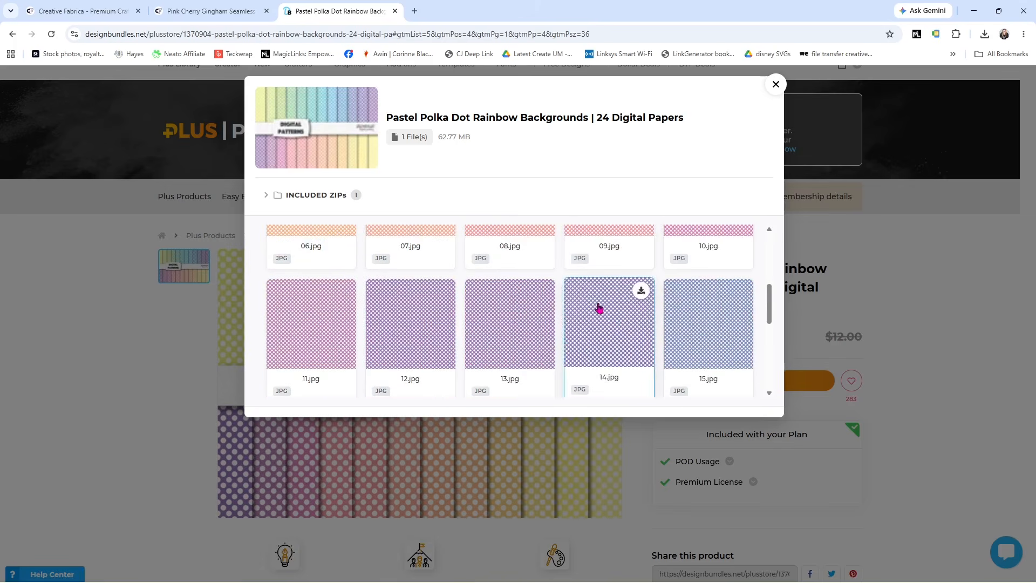
{"action": "scroll", "coordinate": [638, 329], "scroll_direction": "down", "scroll_amount": 2}
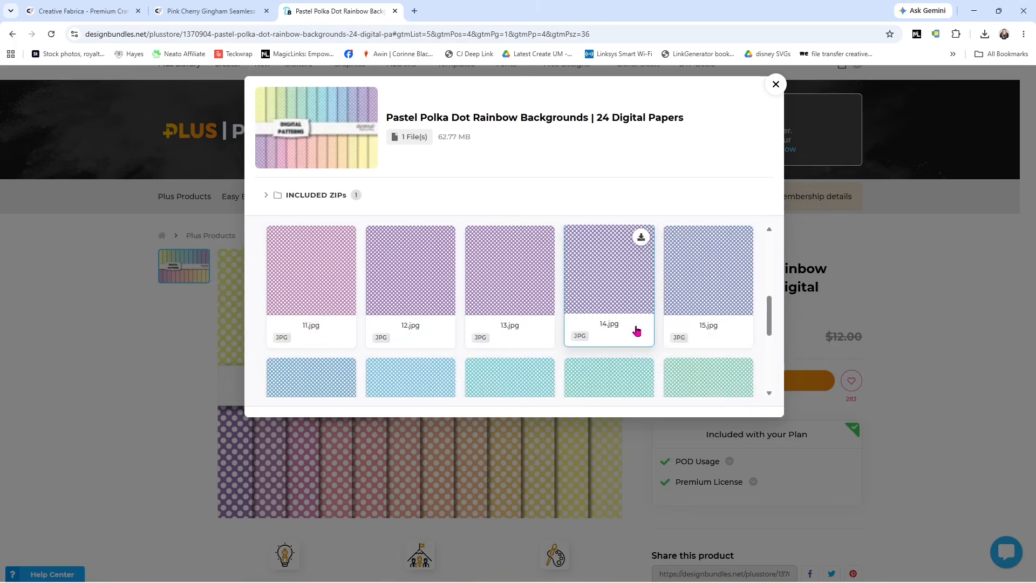
{"action": "scroll", "coordinate": [626, 319], "scroll_direction": "up", "scroll_amount": 4}
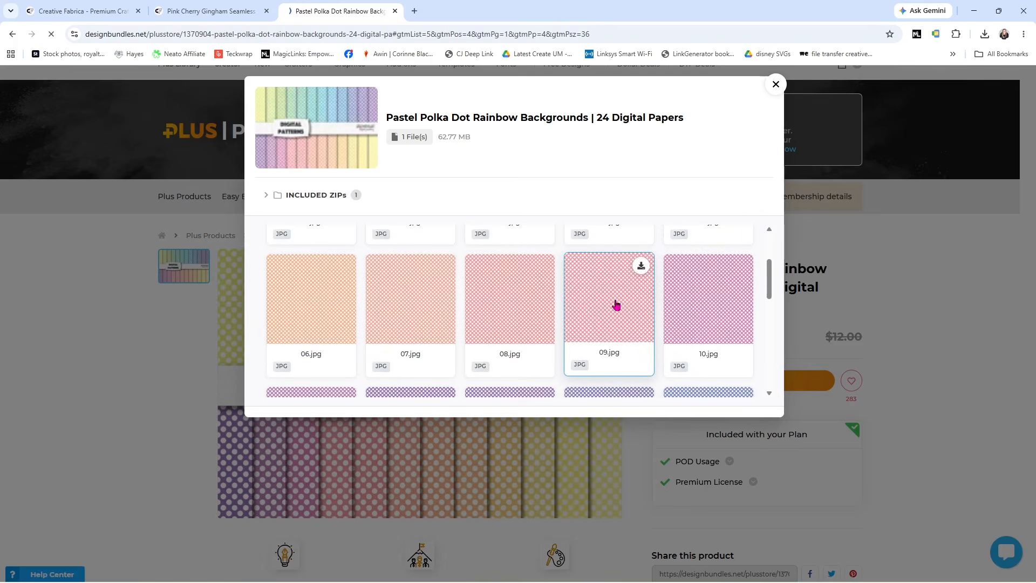
{"action": "left_click", "coordinate": [617, 305]}
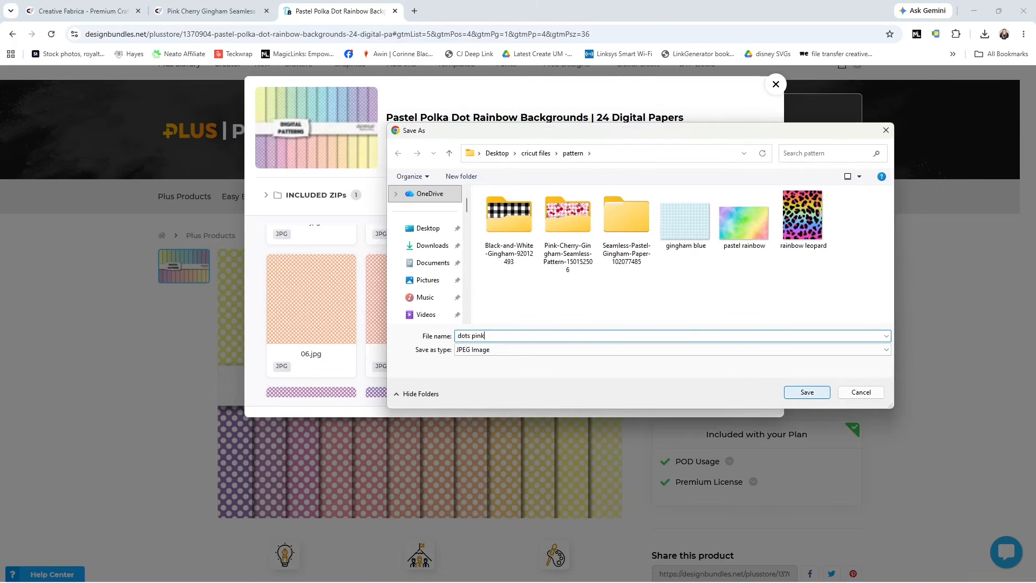
{"action": "left_click", "coordinate": [798, 391]}
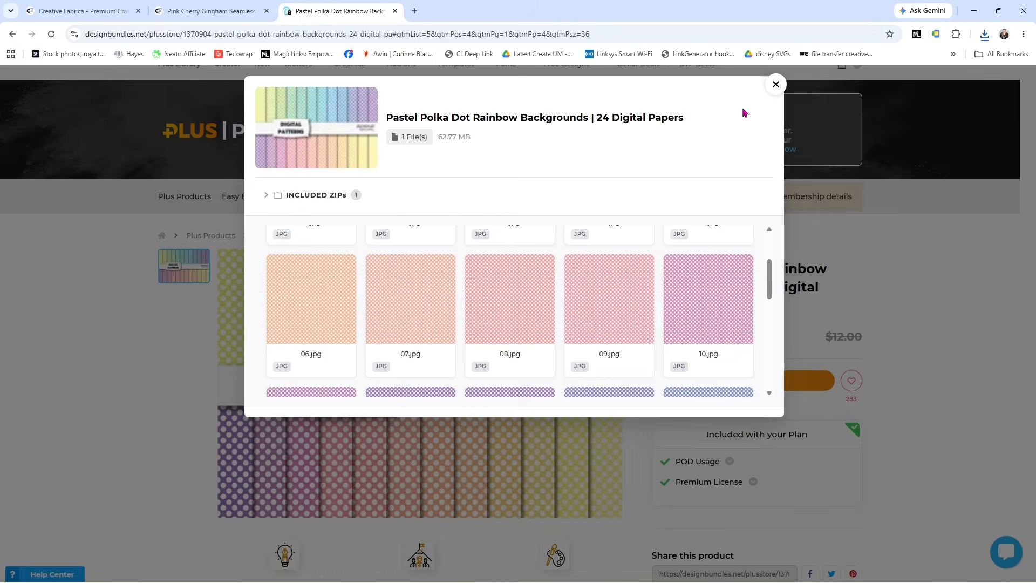
- Switch to Cricut Design Space, start a blank canvas and begin a pattern upload
{"action": "key", "text": "alt+Tab"}
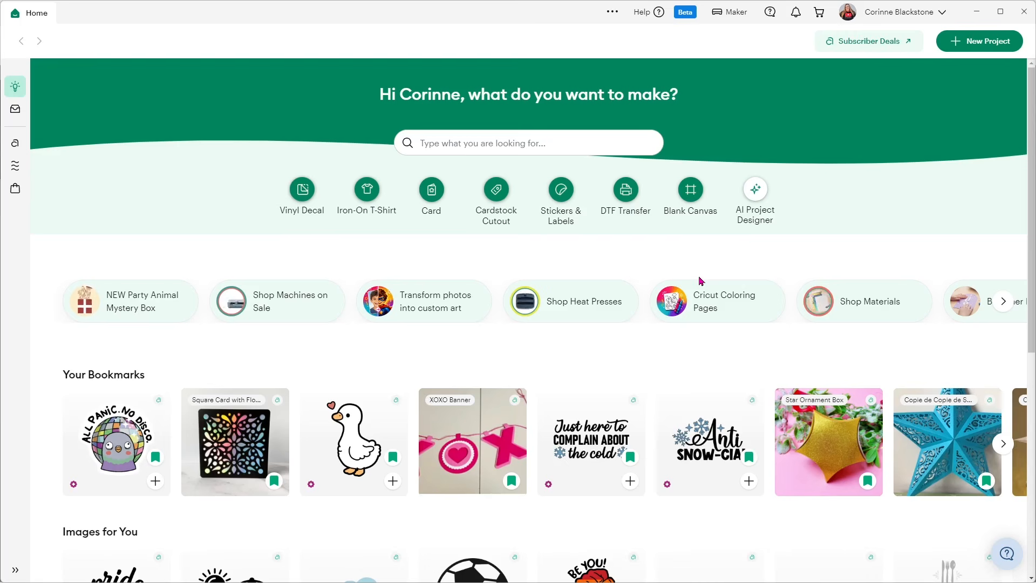
{"action": "left_click", "coordinate": [691, 191]}
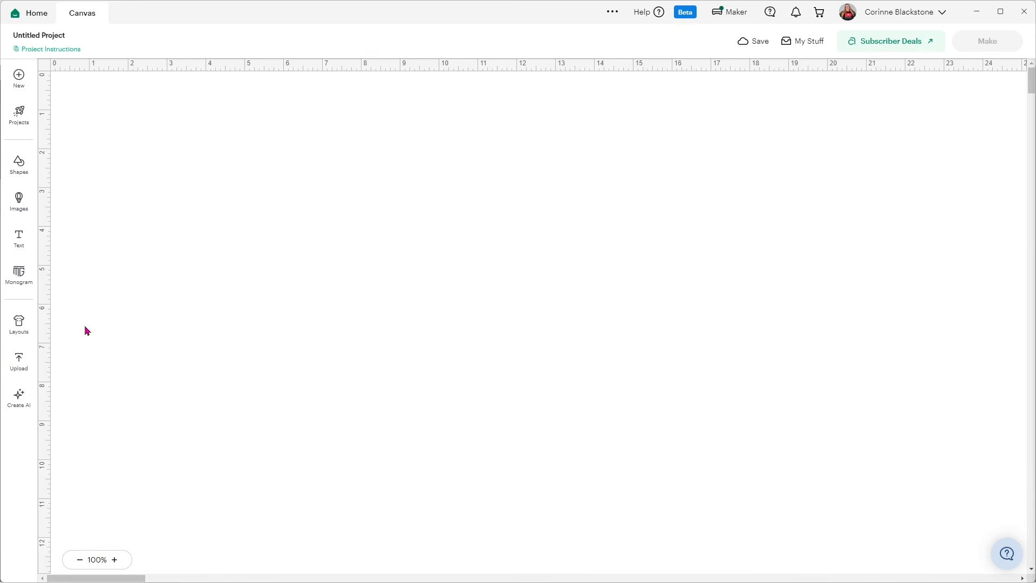
{"action": "left_click", "coordinate": [19, 371]}
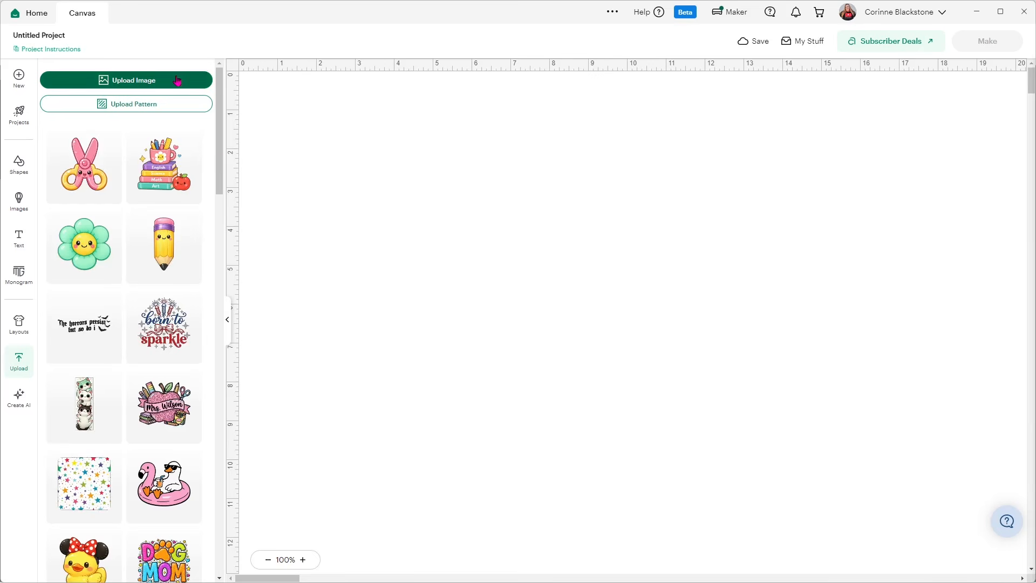
{"action": "left_click", "coordinate": [114, 107]}
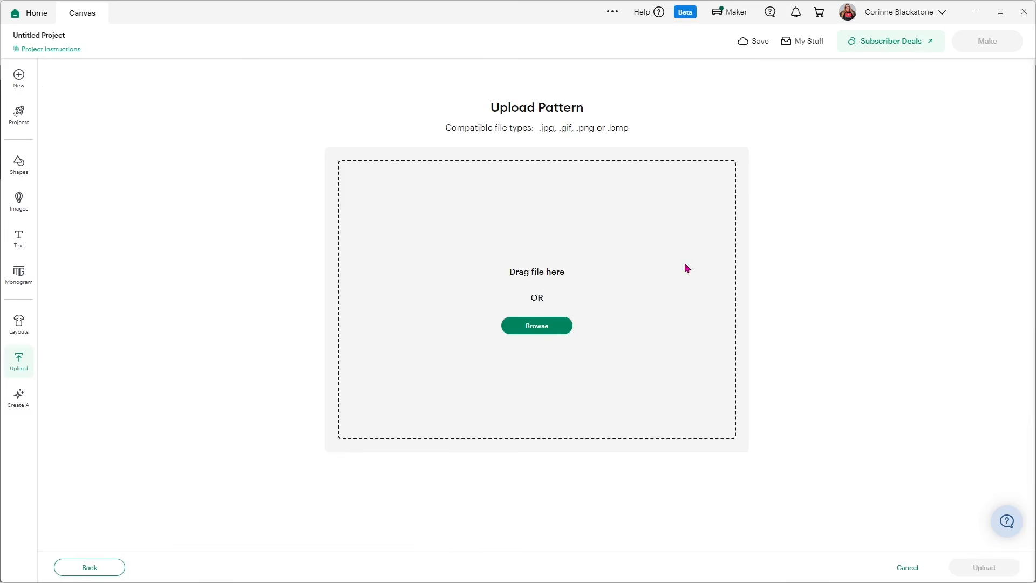
- Upload the "dots pink" file as a pattern tagged with the colors pink and white
{"action": "left_click", "coordinate": [548, 325]}
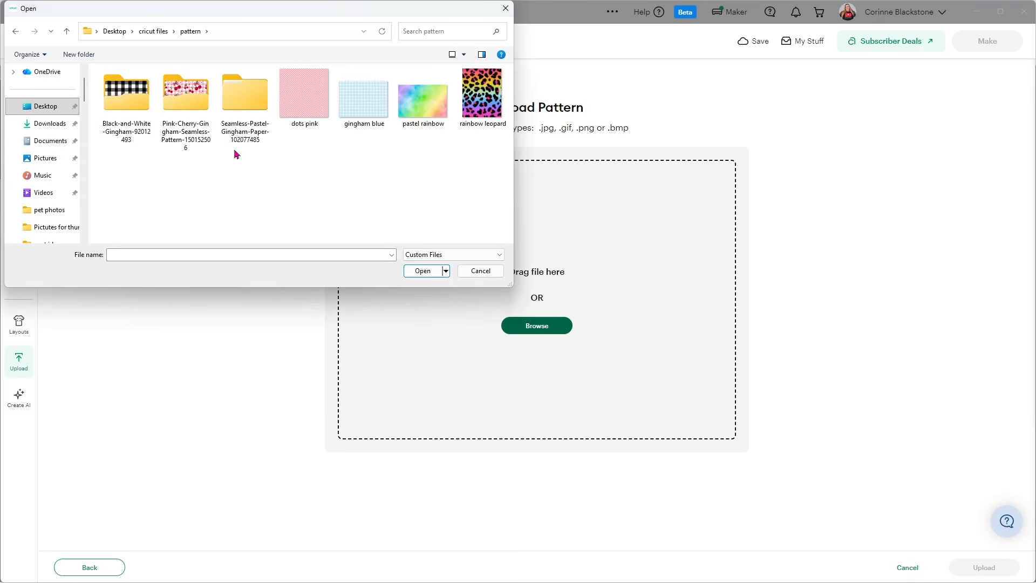
{"action": "double_click", "coordinate": [306, 106]}
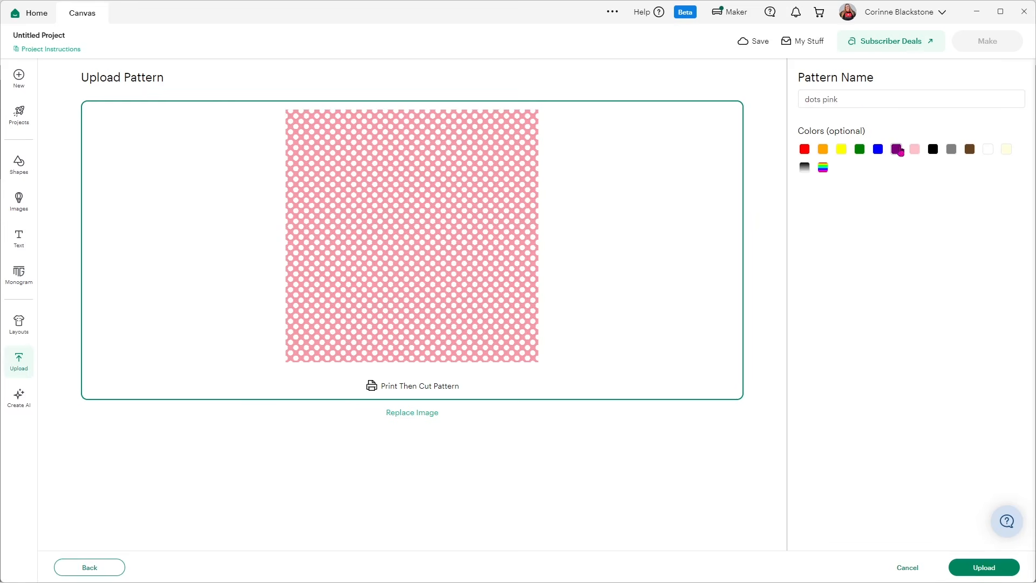
{"action": "left_click", "coordinate": [916, 153]}
{"action": "left_click", "coordinate": [987, 155]}
{"action": "left_click", "coordinate": [957, 568]}
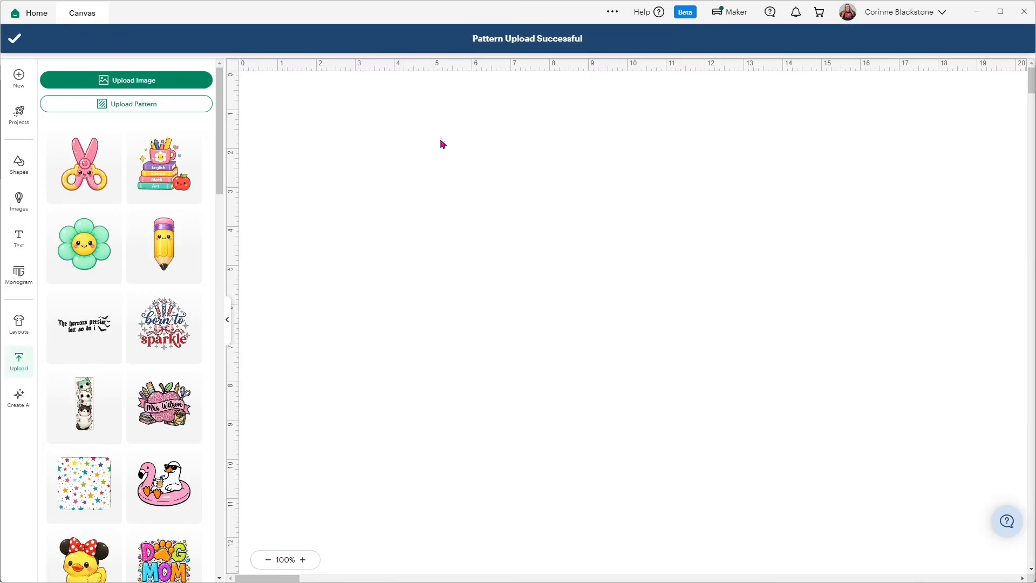
- Start another pattern upload using the JPG file from the Pink-Cherry-Gingham-Seamless-Pattern folder
{"action": "left_click", "coordinate": [142, 106]}
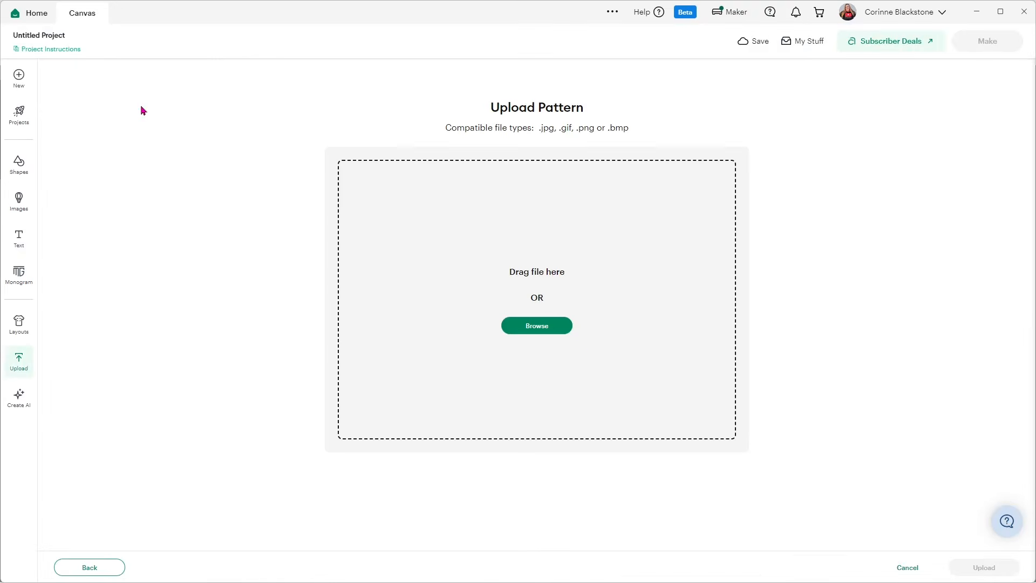
{"action": "left_click", "coordinate": [537, 325]}
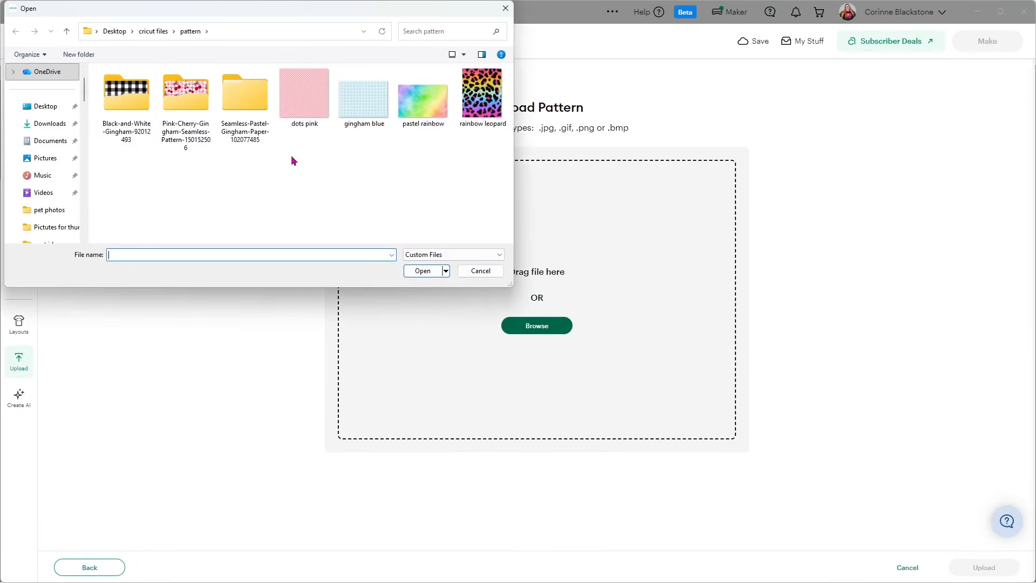
{"action": "double_click", "coordinate": [176, 100]}
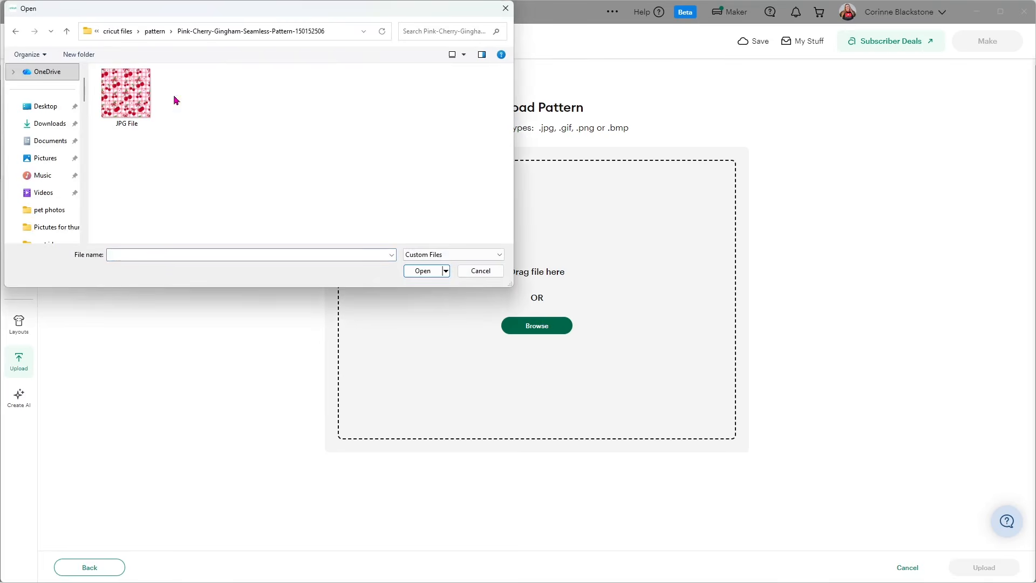
{"action": "double_click", "coordinate": [125, 100]}
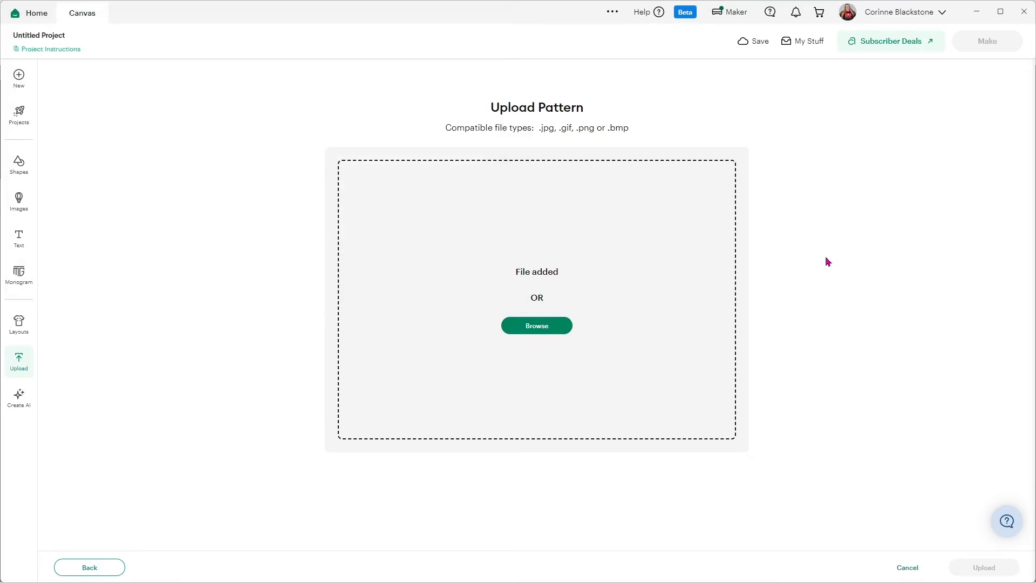
- Tag the cherry pattern pink, red and white, name it "pink cherry gingham" and upload it
{"action": "left_click", "coordinate": [915, 149]}
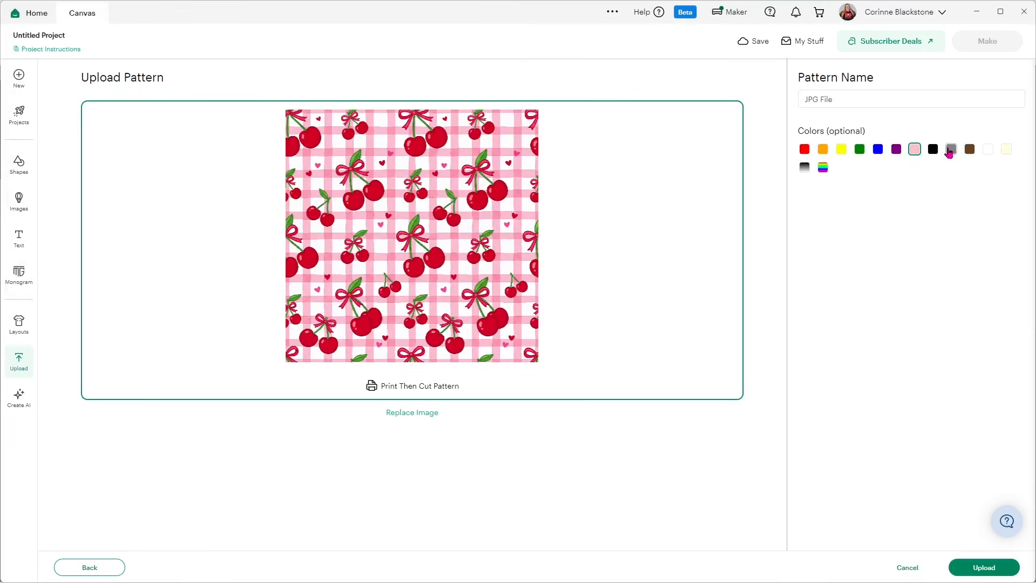
{"action": "left_click", "coordinate": [804, 149]}
{"action": "left_click", "coordinate": [988, 150]}
{"action": "left_click_drag", "start_coordinate": [863, 98], "coordinate": [798, 102]}
{"action": "type", "text": "pink cherry gingham"}
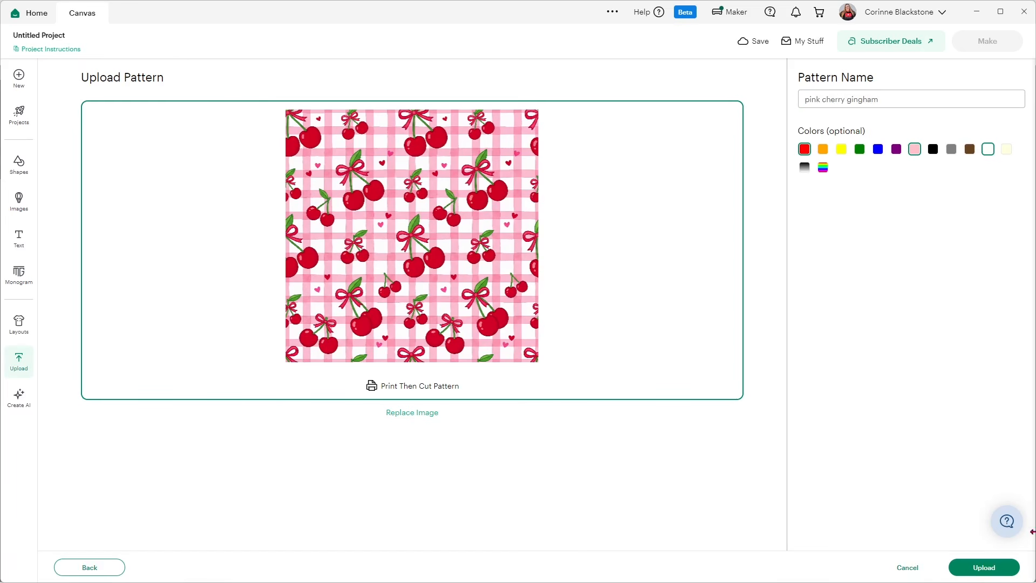
{"action": "left_click", "coordinate": [984, 567]}
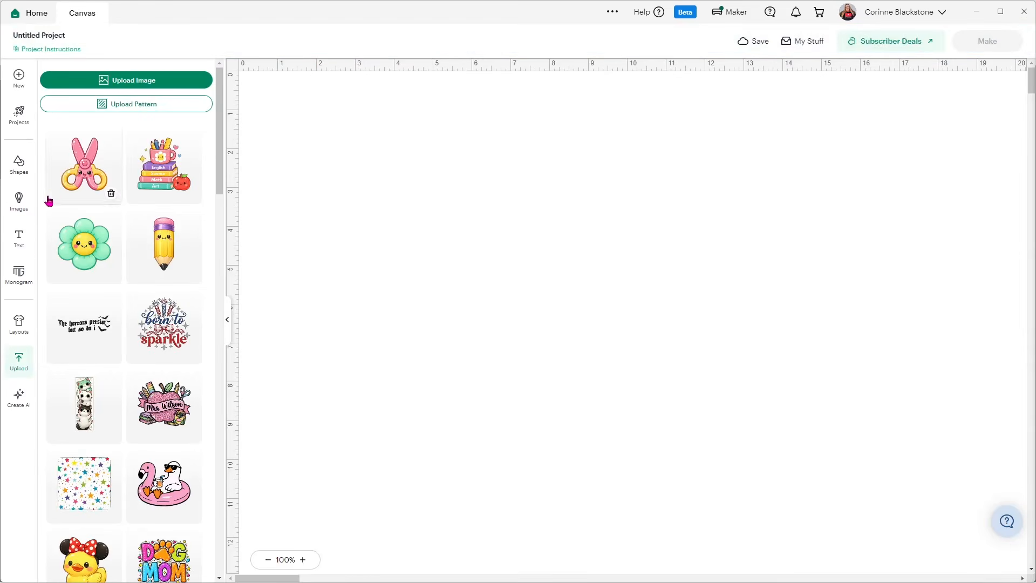
- Add a text object containing the first name and enlarge it to about 9.22 by 2.36 in
{"action": "left_click", "coordinate": [26, 249]}
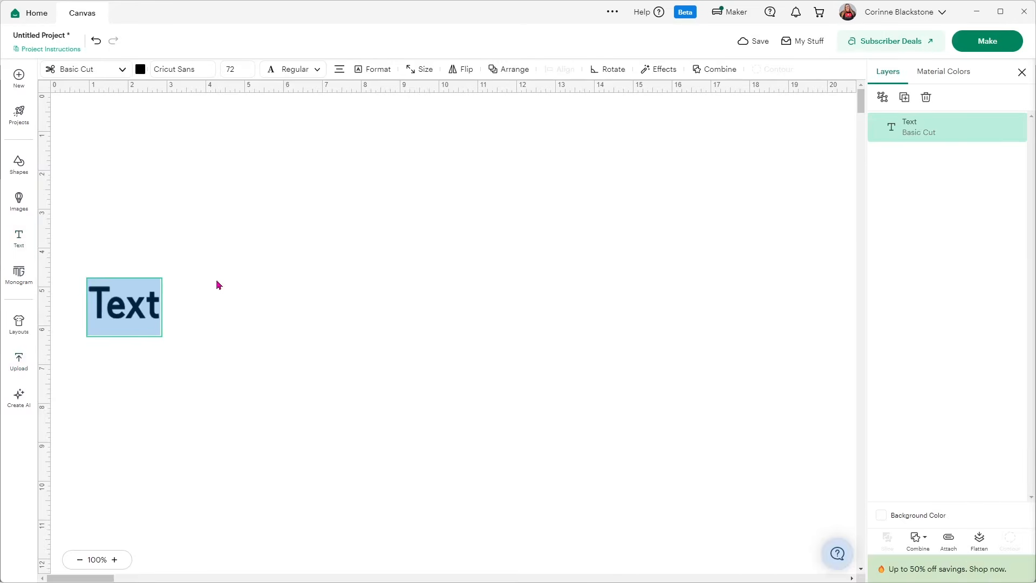
{"action": "type", "text": "Corinne"}
{"action": "left_click", "coordinate": [182, 307]}
{"action": "left_click_drag", "start_coordinate": [182, 307], "coordinate": [581, 303]}
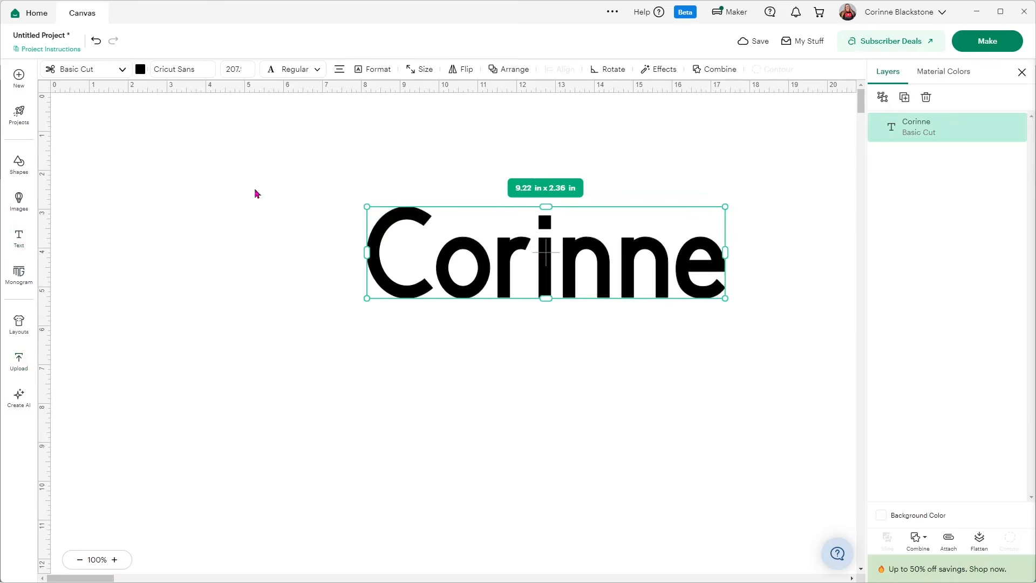
- Change the name text to the Cooper Black system font and reposition it near the middle of the canvas
{"action": "left_click", "coordinate": [166, 71]}
{"action": "left_click", "coordinate": [98, 72]}
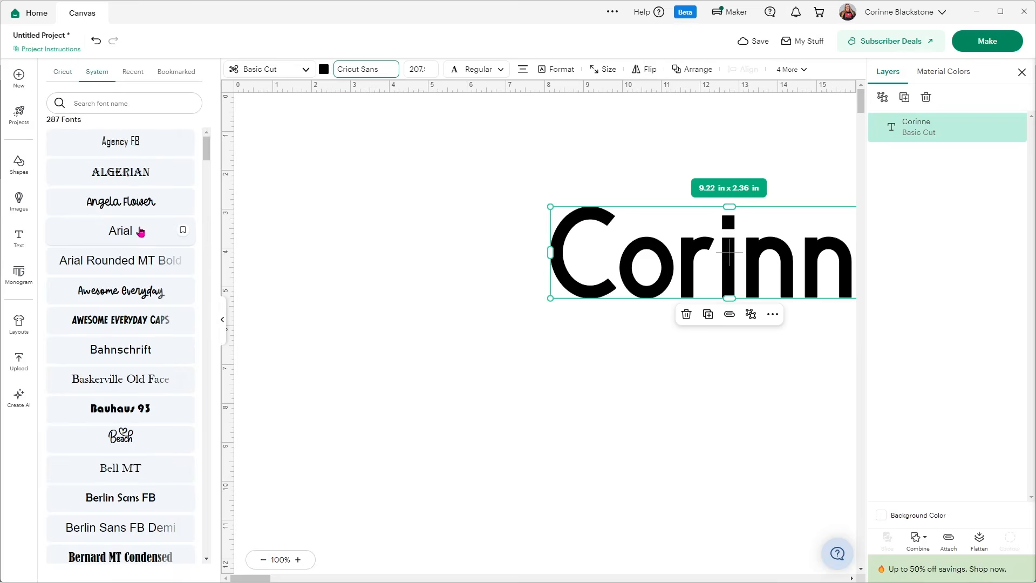
{"action": "scroll", "coordinate": [140, 232], "scroll_direction": "down", "scroll_amount": 1}
{"action": "scroll", "coordinate": [141, 237], "scroll_direction": "down", "scroll_amount": 17}
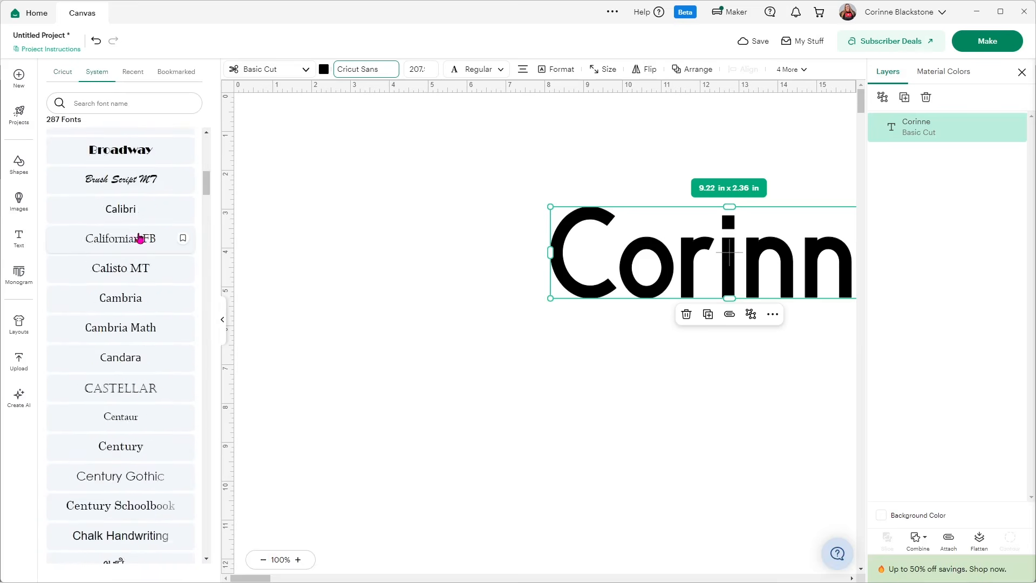
{"action": "scroll", "coordinate": [140, 240], "scroll_direction": "down", "scroll_amount": 5}
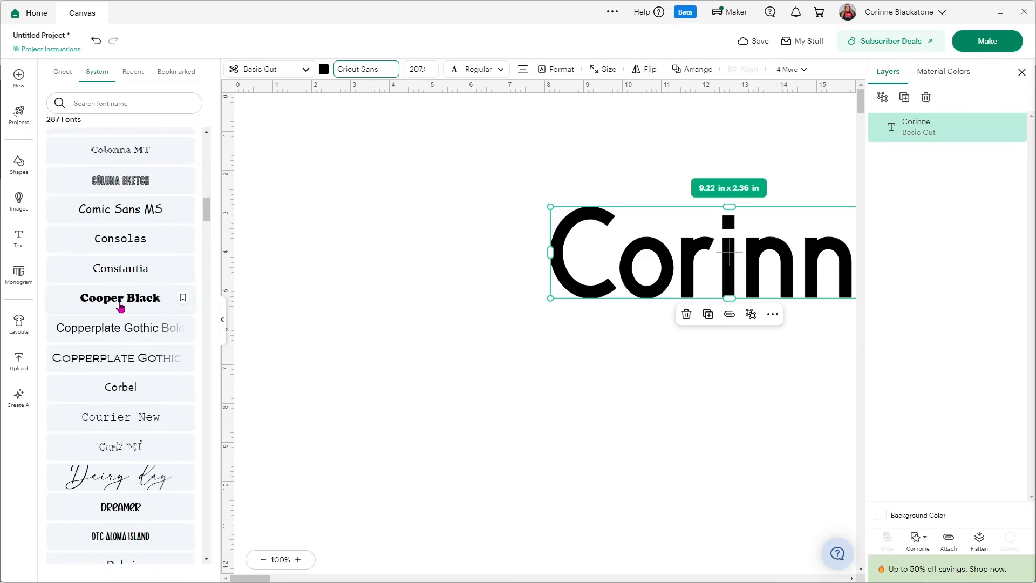
{"action": "left_click", "coordinate": [151, 302]}
{"action": "left_click_drag", "start_coordinate": [559, 272], "coordinate": [279, 334]}
{"action": "left_click", "coordinate": [221, 319]}
{"action": "left_click_drag", "start_coordinate": [351, 313], "coordinate": [445, 343]}
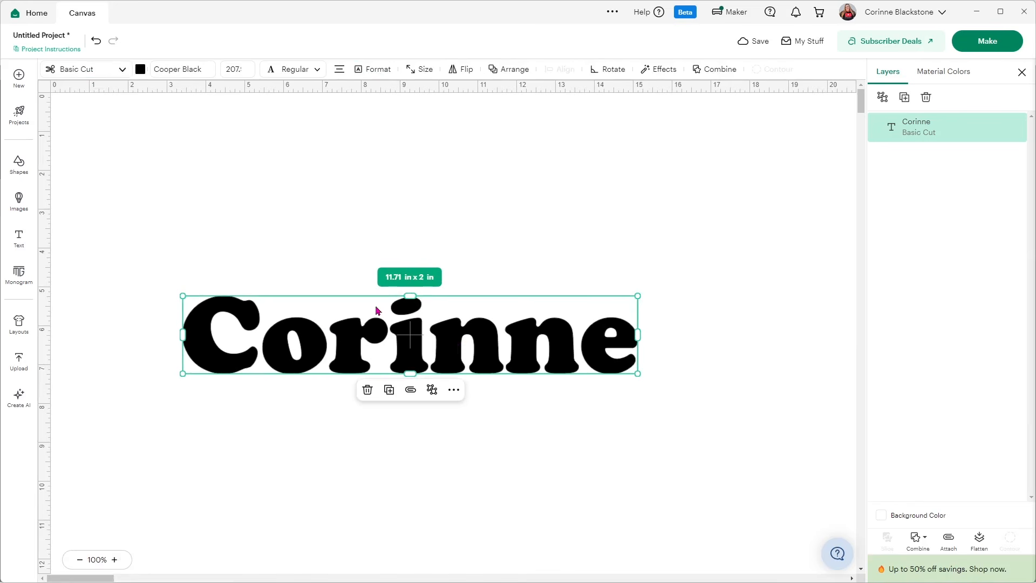
- Set the name text to Print Then Cut and fill it with the uploaded pink polka dot pattern
{"action": "left_click", "coordinate": [79, 75]}
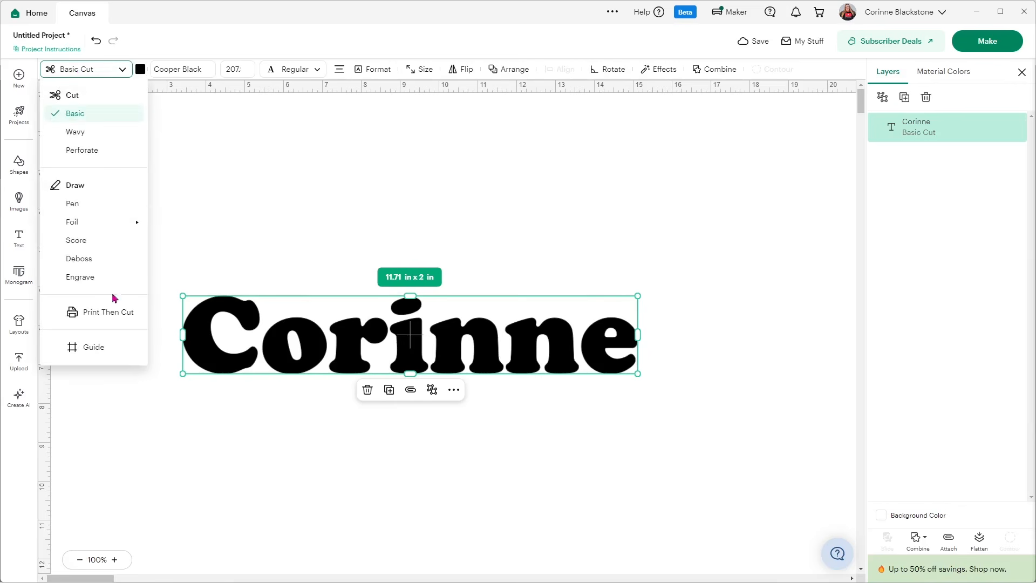
{"action": "left_click", "coordinate": [114, 314]}
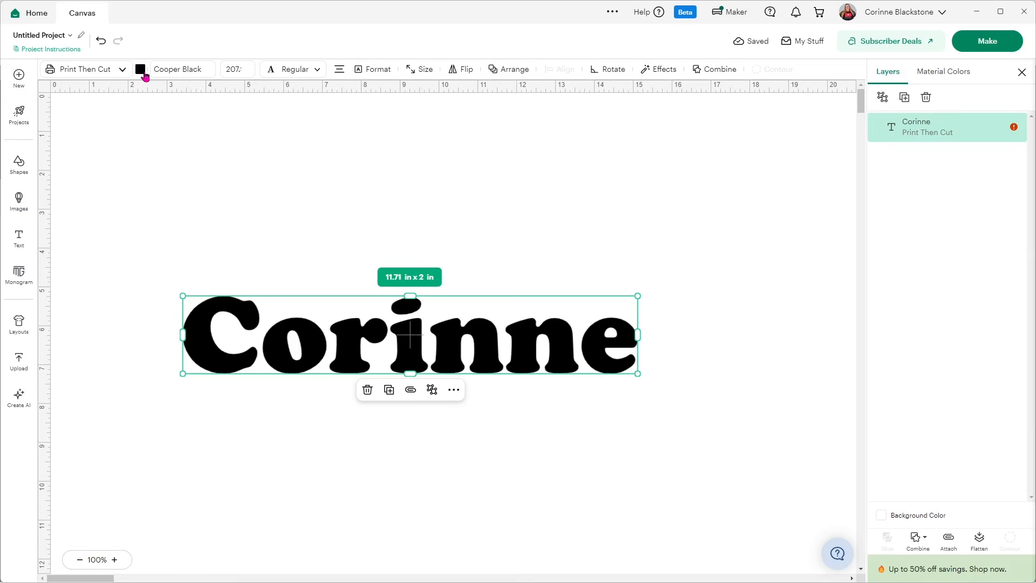
{"action": "left_click", "coordinate": [141, 71]}
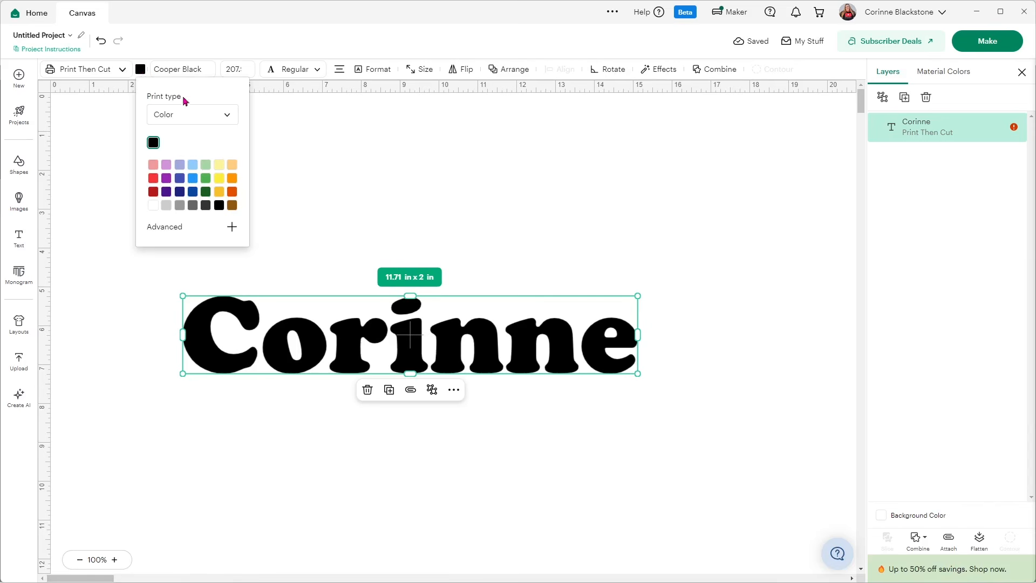
{"action": "left_click", "coordinate": [215, 115]}
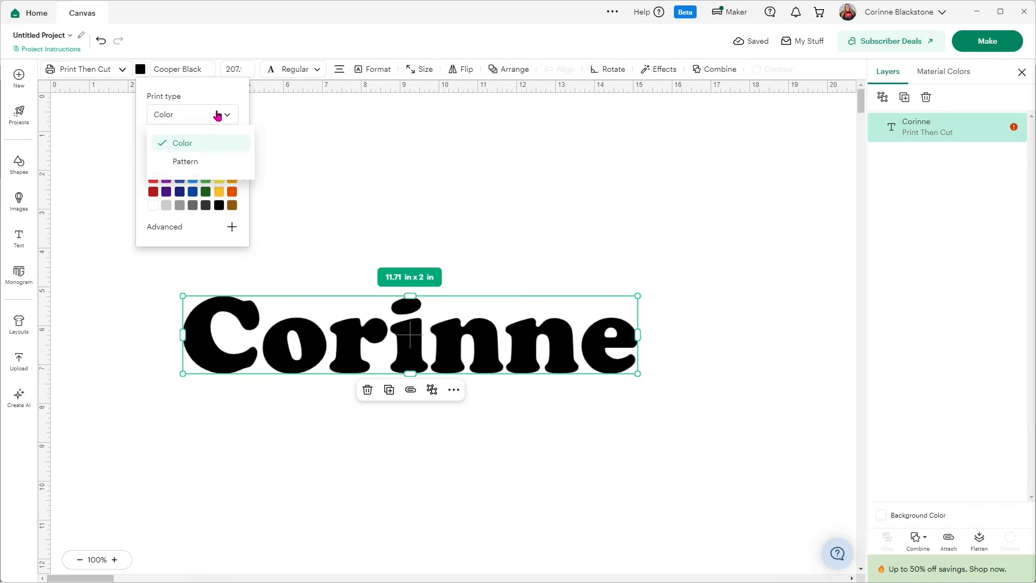
{"action": "left_click", "coordinate": [185, 161]}
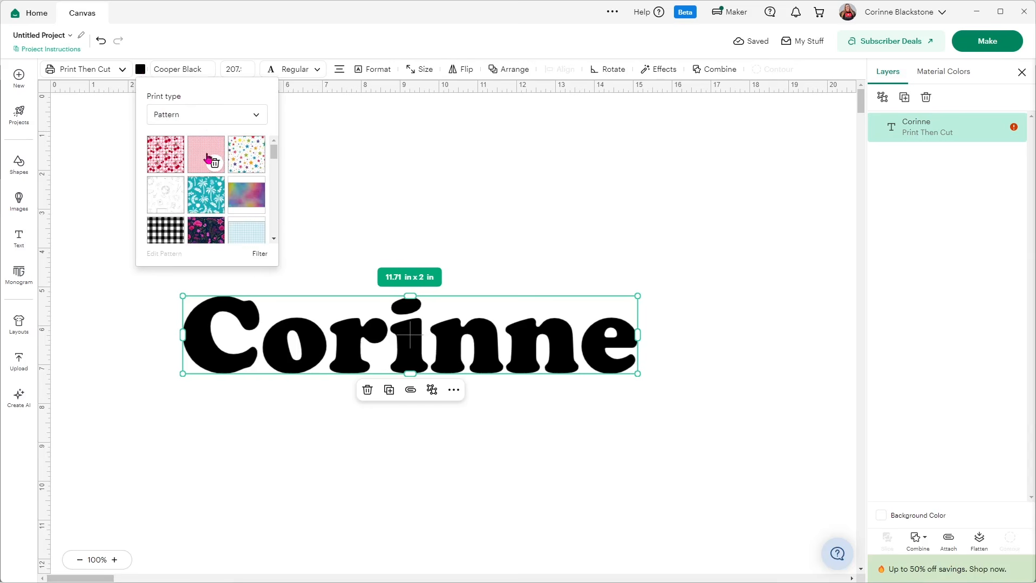
{"action": "mouse_move", "coordinate": [205, 156]}
{"action": "left_click", "coordinate": [202, 151]}
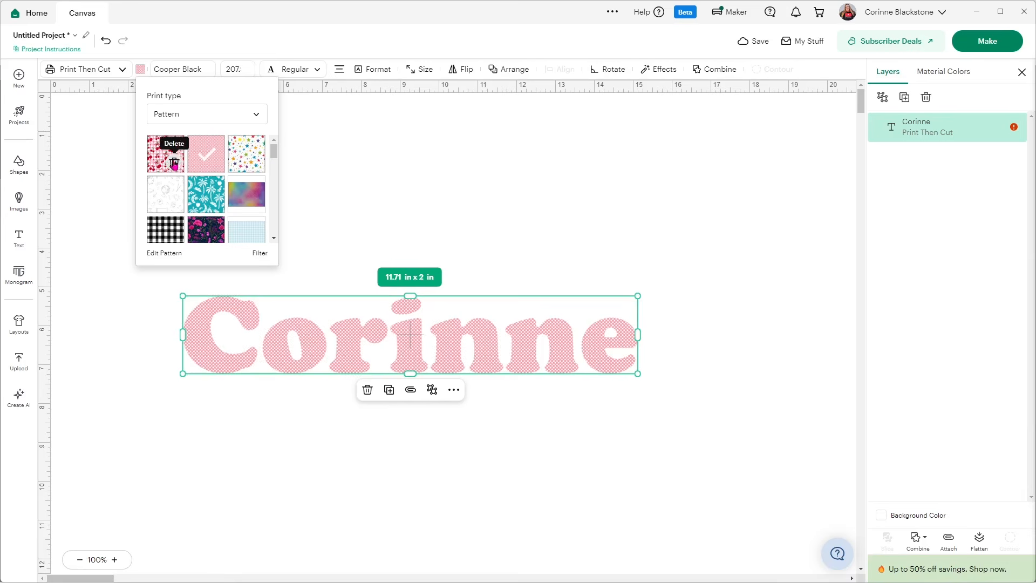
- Edit the text's pink polka dot pattern and increase its scale to about 206
{"action": "left_click", "coordinate": [162, 255]}
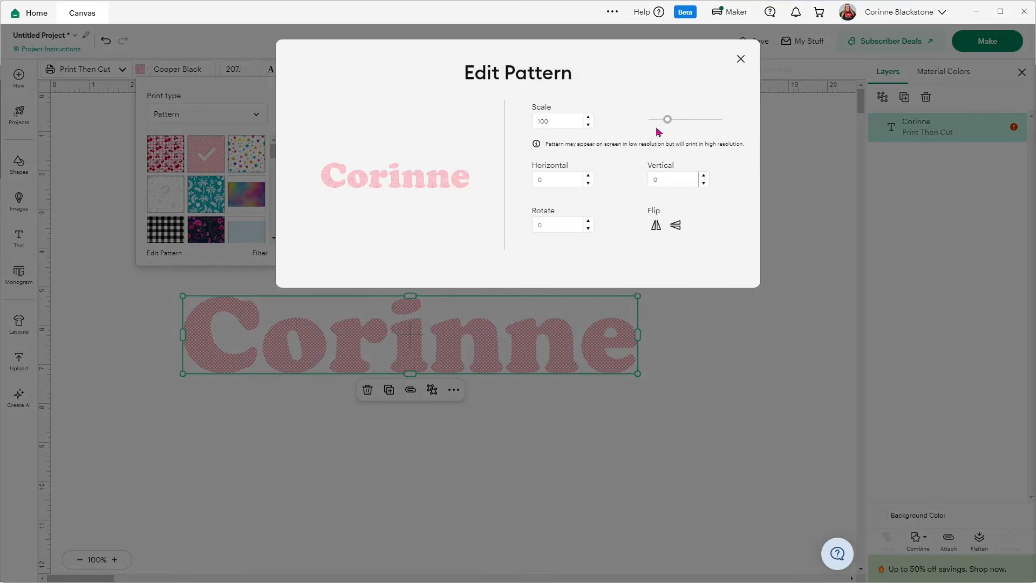
{"action": "left_click_drag", "start_coordinate": [671, 124], "coordinate": [686, 124]}
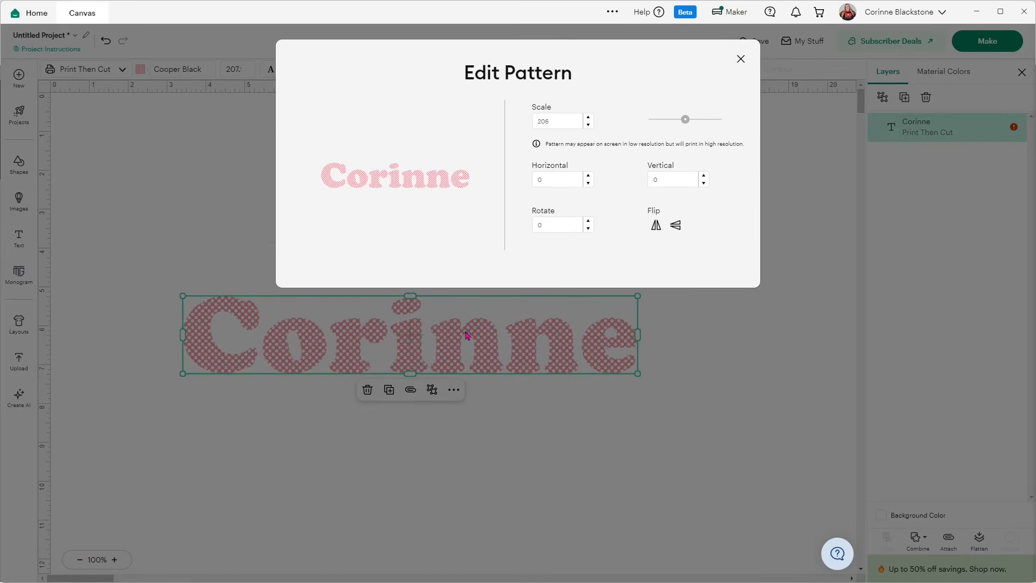
- Increase the name text's polka dot pattern scale to about 297 and add a 0.083 in offset around the text
{"action": "left_click_drag", "start_coordinate": [686, 121], "coordinate": [702, 125]}
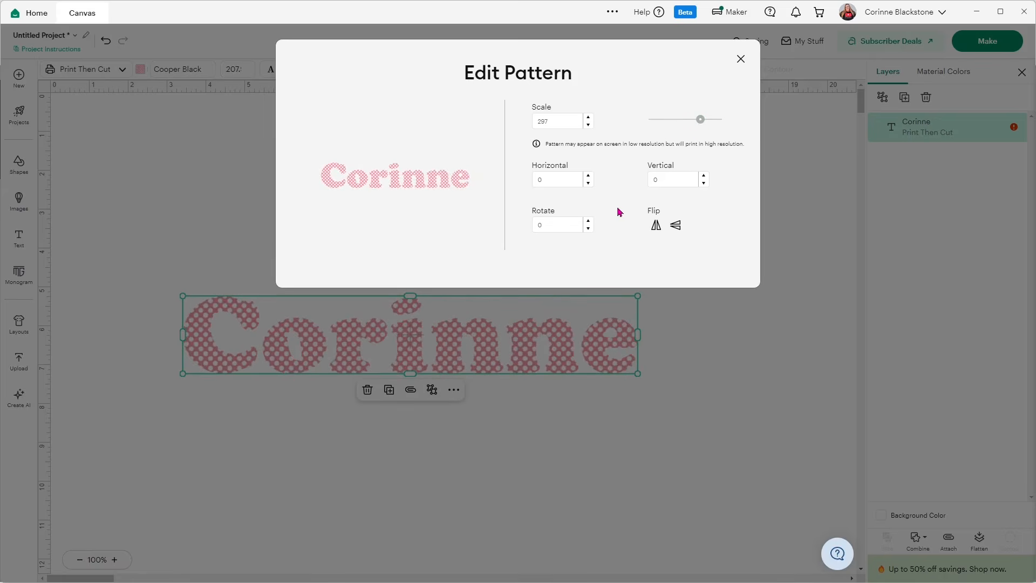
{"action": "left_click", "coordinate": [741, 60]}
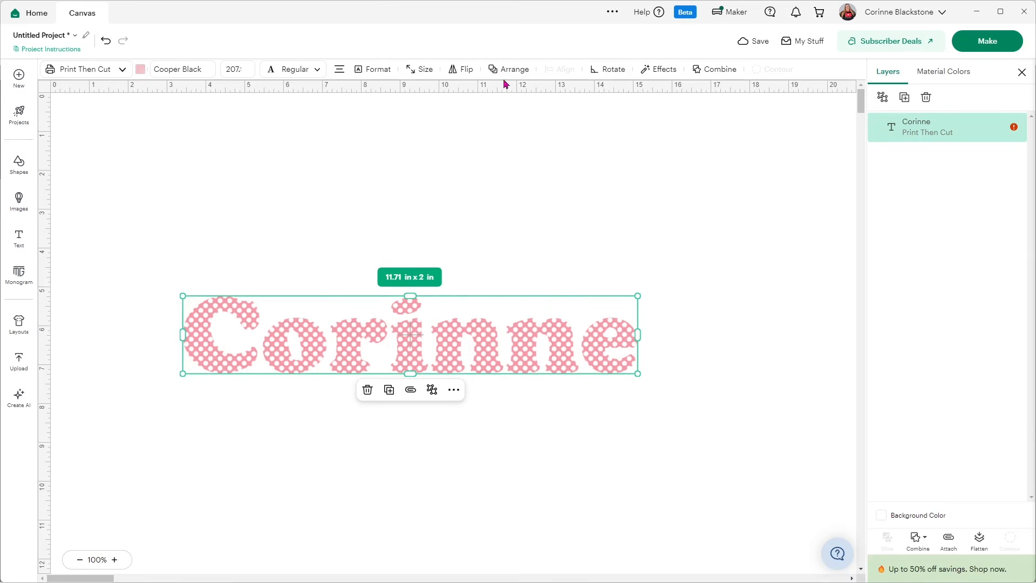
{"action": "left_click", "coordinate": [652, 70]}
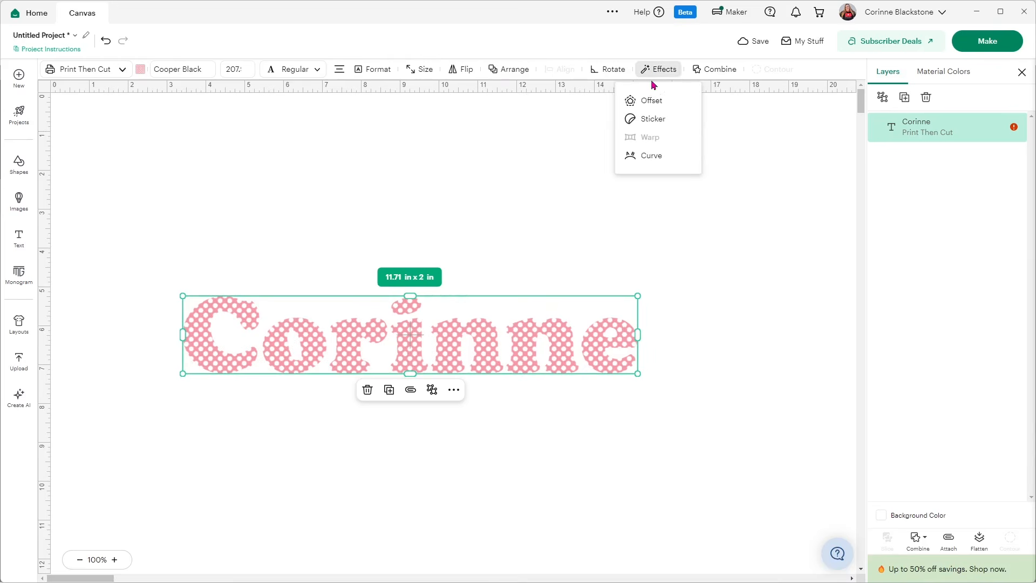
{"action": "left_click", "coordinate": [652, 101]}
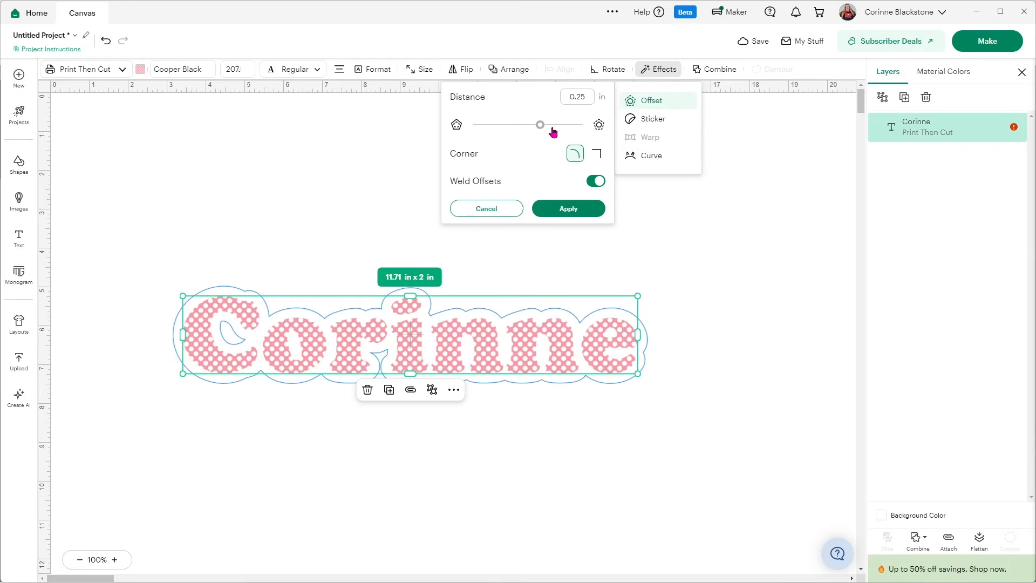
{"action": "left_click_drag", "start_coordinate": [544, 130], "coordinate": [534, 132]}
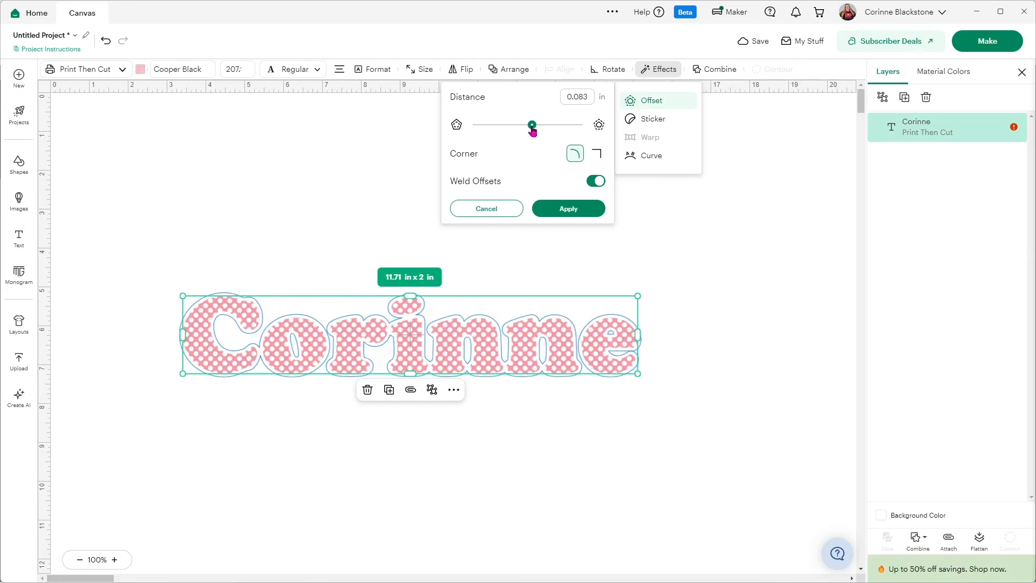
{"action": "left_click", "coordinate": [567, 209]}
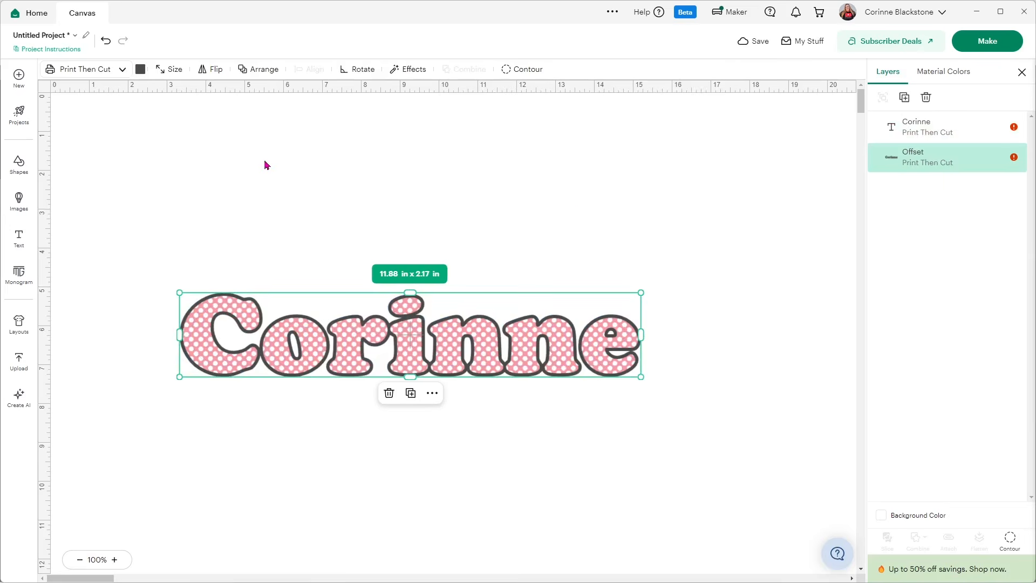
- Select the name text together with its offset and move both to the upper right area of the canvas
{"action": "left_click", "coordinate": [250, 198]}
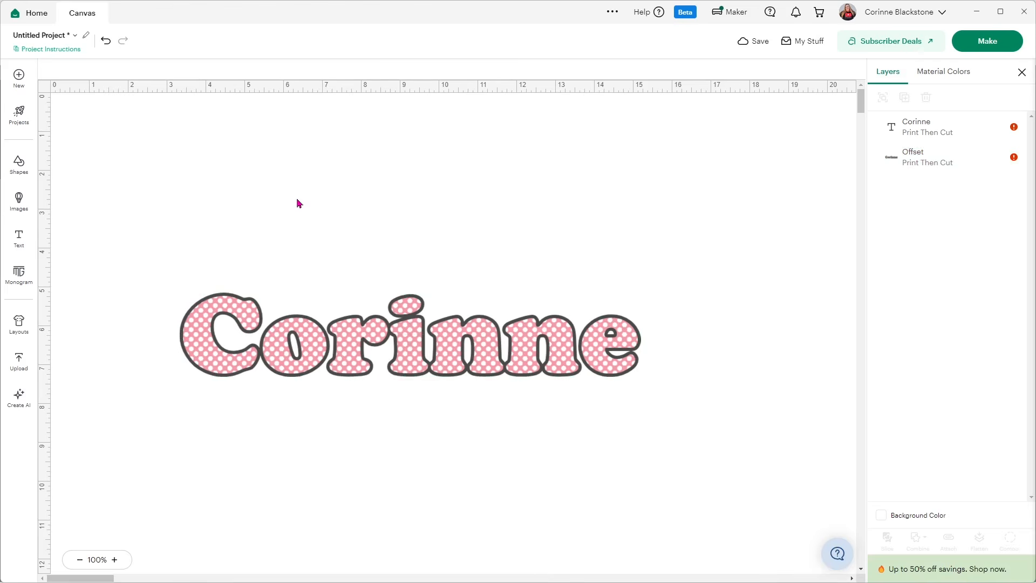
{"action": "left_click_drag", "start_coordinate": [666, 395], "coordinate": [178, 295]}
{"action": "left_click_drag", "start_coordinate": [346, 350], "coordinate": [471, 210]}
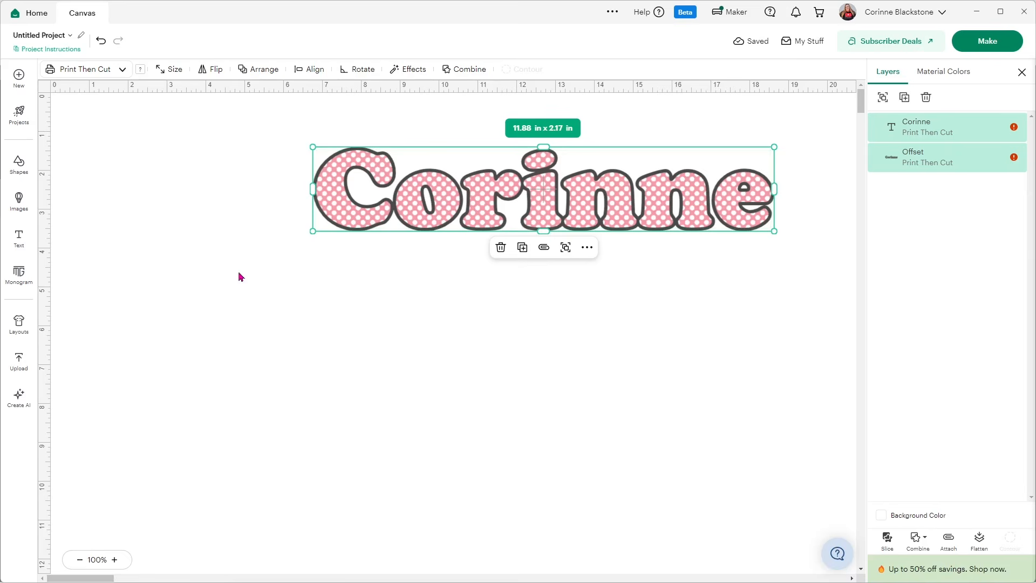
- Search the full image library for "picnic basket" and add the solid black basket with the open lid and draped napkin
{"action": "left_click", "coordinate": [18, 200]}
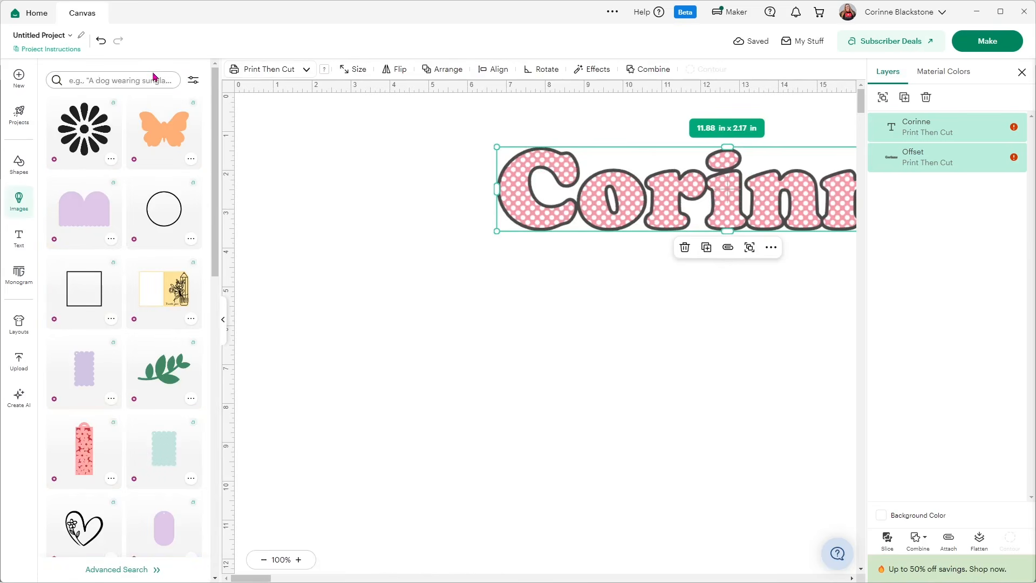
{"action": "left_click", "coordinate": [119, 570]}
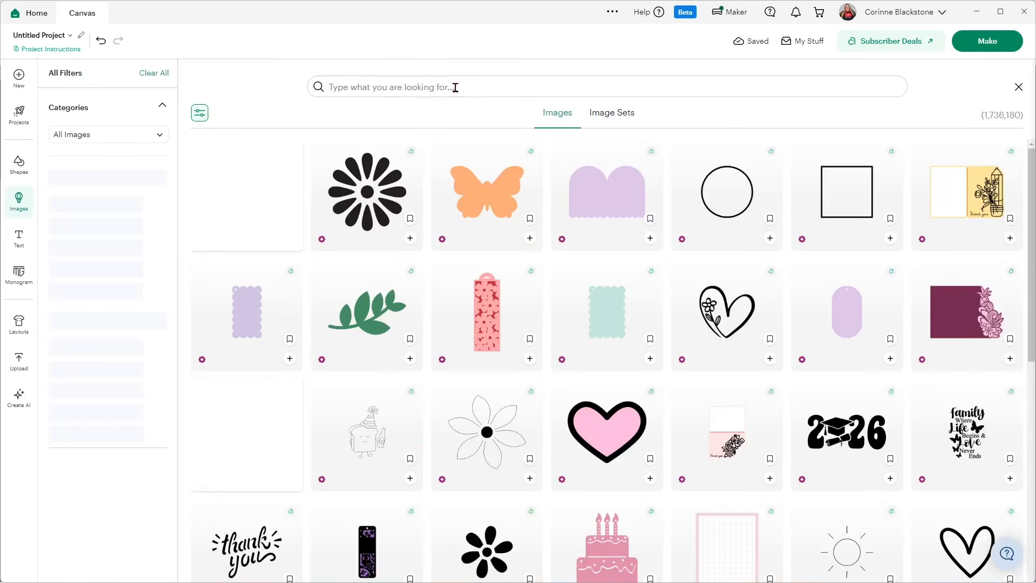
{"action": "left_click", "coordinate": [454, 87]}
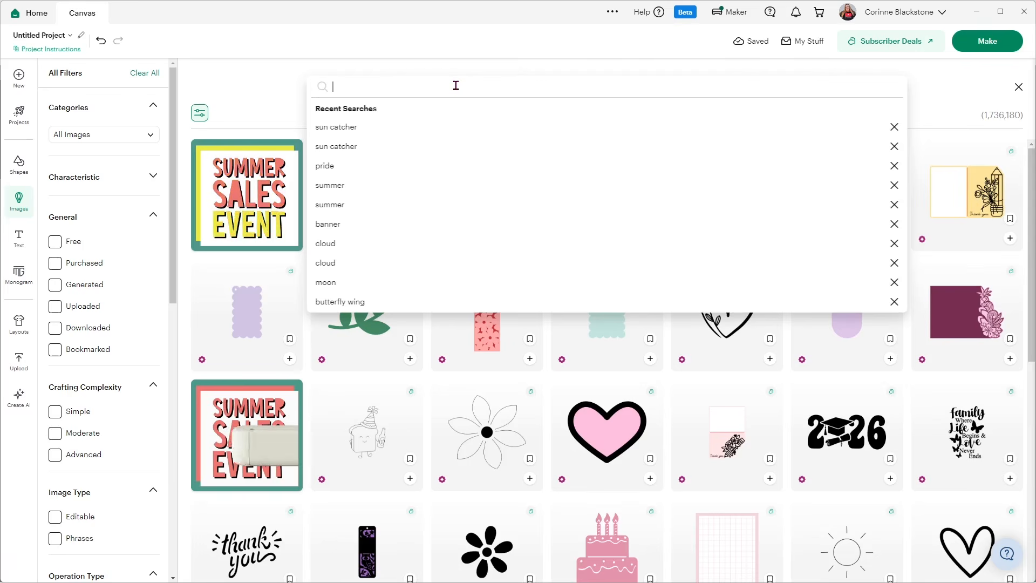
{"action": "type", "text": "picnic basket"}
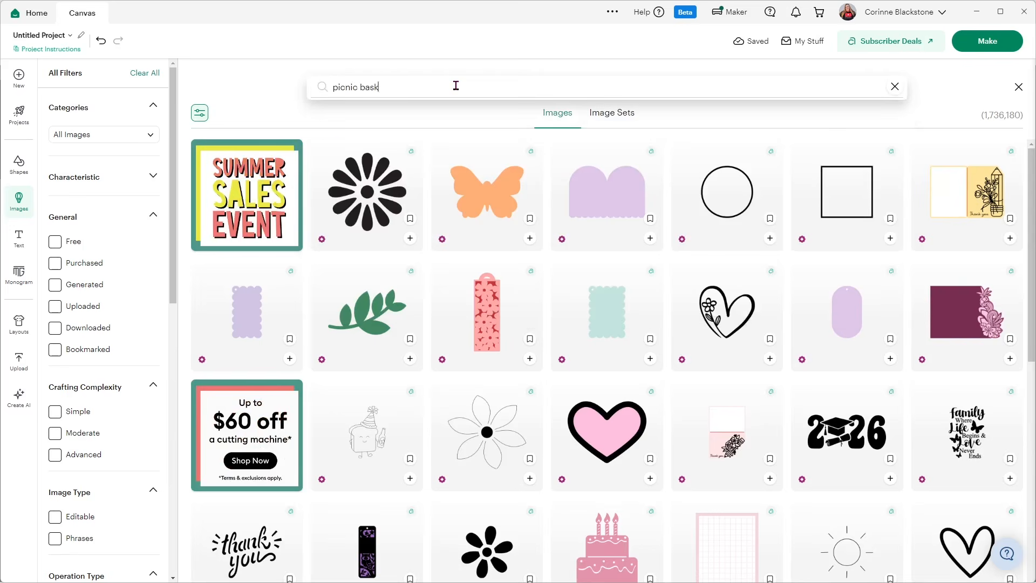
{"action": "key", "text": "Return"}
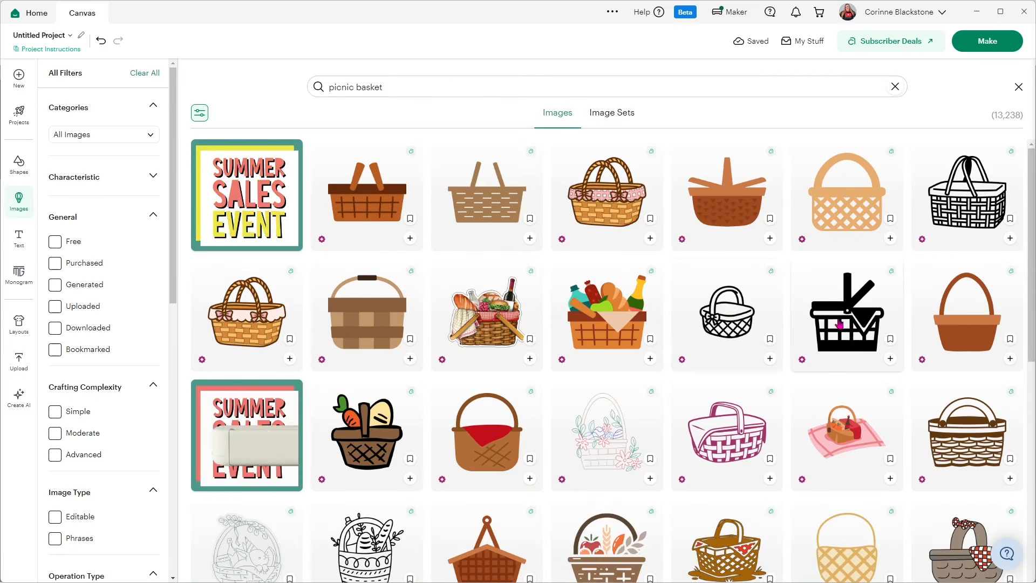
{"action": "scroll", "coordinate": [858, 339], "scroll_direction": "down", "scroll_amount": 1}
{"action": "left_click", "coordinate": [891, 305]}
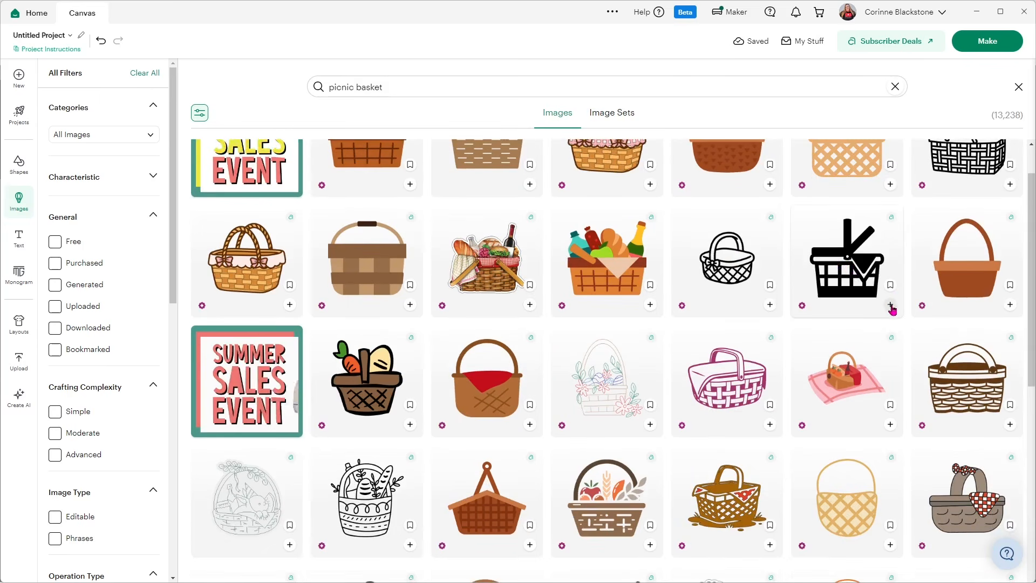
- Add a second solid black picnic basket, the one with short dash slots and a folded napkin corner, and return to the canvas
{"action": "scroll", "coordinate": [824, 280], "scroll_direction": "down", "scroll_amount": 2}
{"action": "scroll", "coordinate": [825, 280], "scroll_direction": "down", "scroll_amount": 6}
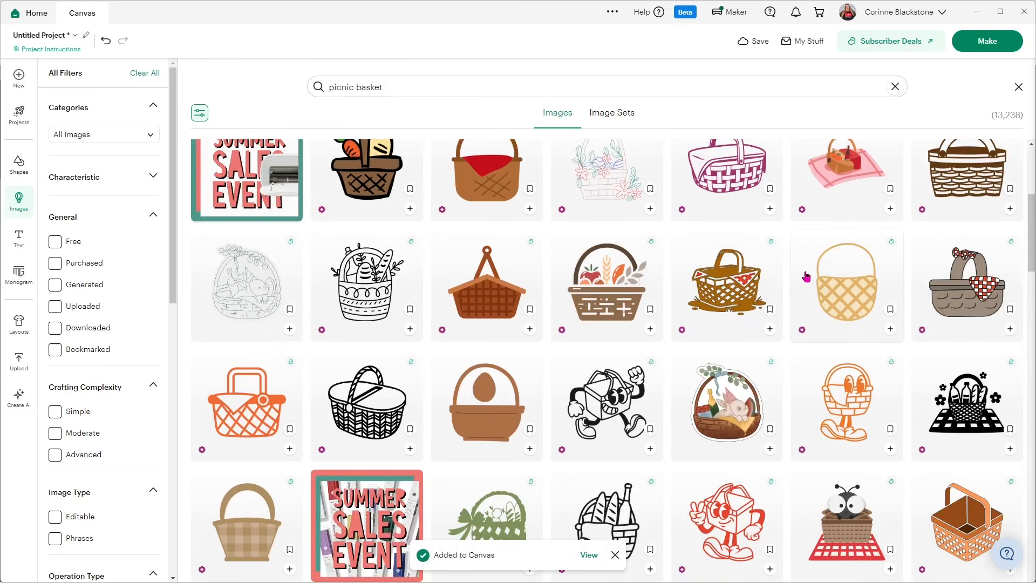
{"action": "scroll", "coordinate": [703, 277], "scroll_direction": "down", "scroll_amount": 3}
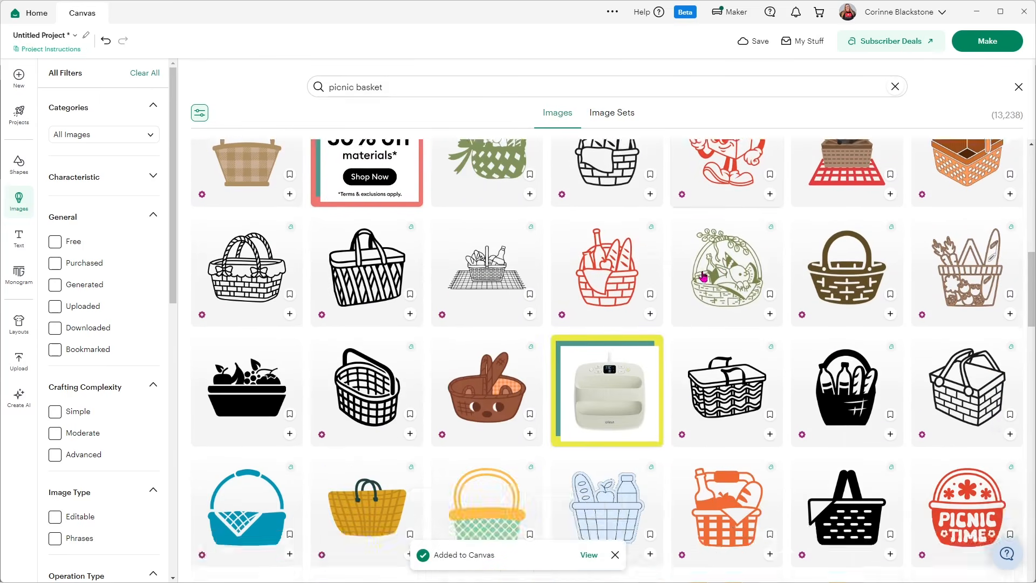
{"action": "scroll", "coordinate": [689, 270], "scroll_direction": "down", "scroll_amount": 1}
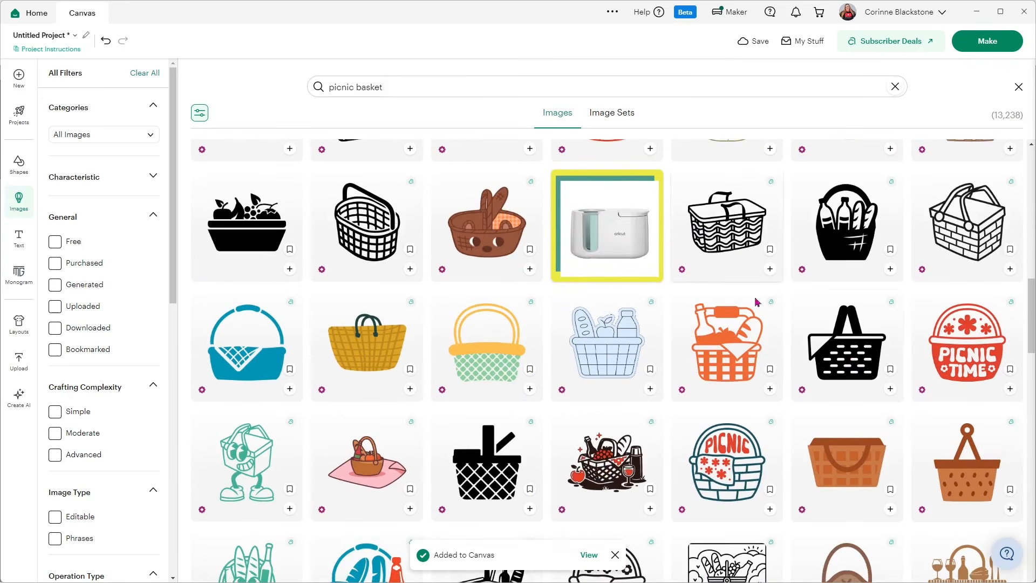
{"action": "left_click", "coordinate": [891, 390]}
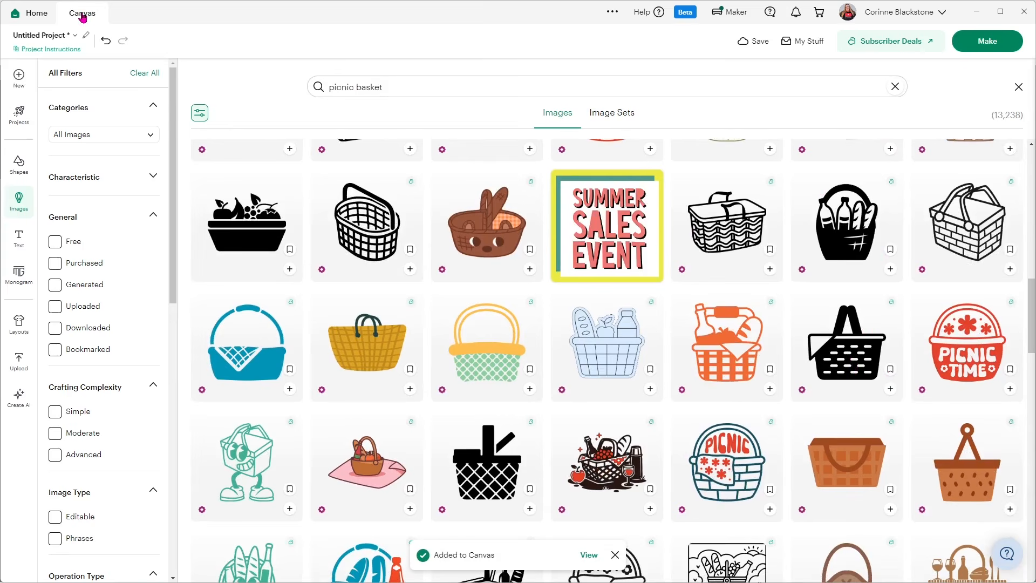
{"action": "left_click", "coordinate": [19, 200]}
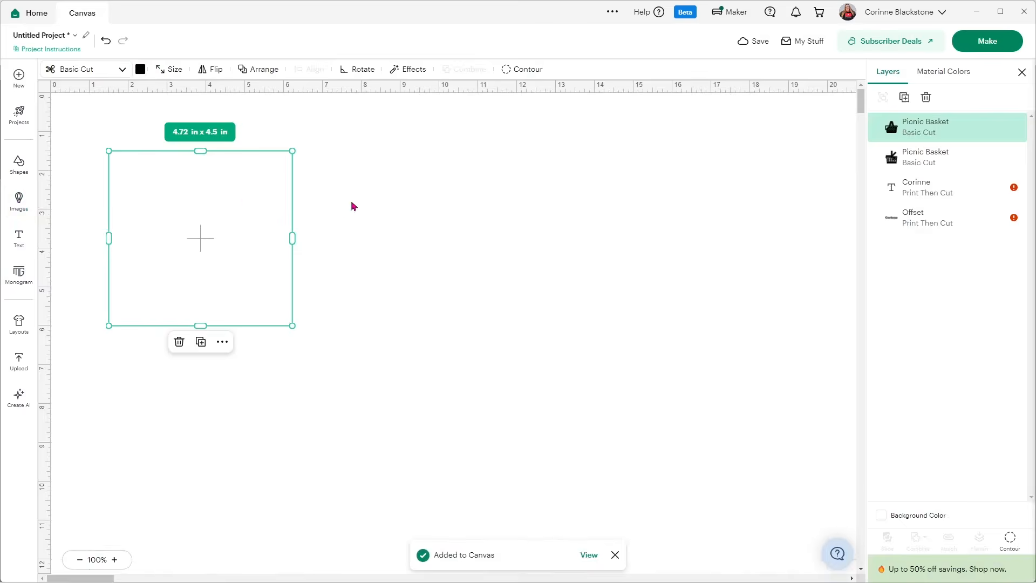
- Place the two picnic baskets side by side below the name, with the open-lid basket on the left
{"action": "left_click_drag", "start_coordinate": [226, 301], "coordinate": [585, 393]}
{"action": "left_click_drag", "start_coordinate": [177, 328], "coordinate": [247, 435]}
{"action": "left_click_drag", "start_coordinate": [505, 420], "coordinate": [479, 460]}
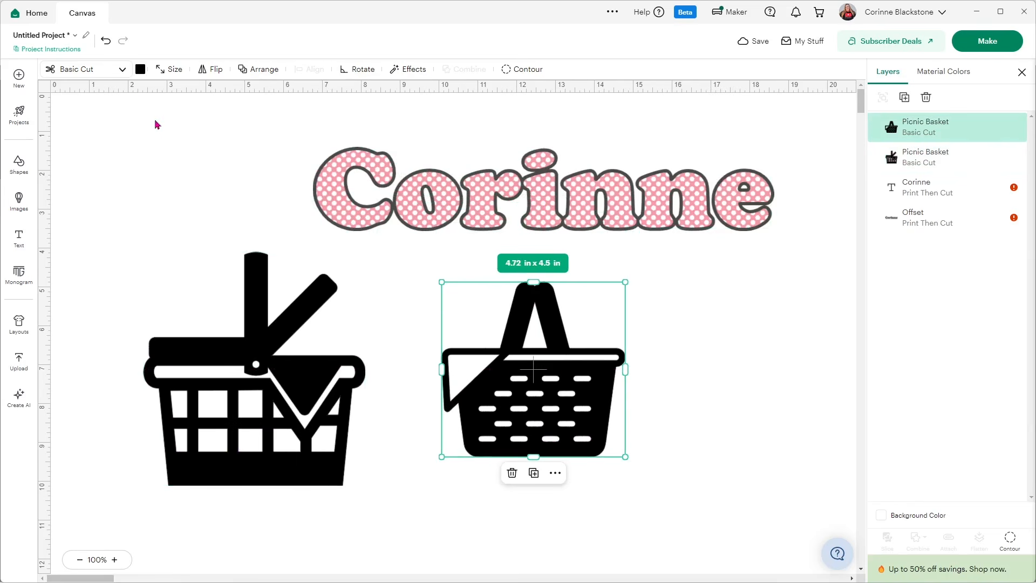
- Set the slotted right-hand basket to Print Then Cut and fill it with the uploaded cherry and pink gingham pattern
{"action": "left_click", "coordinate": [122, 70]}
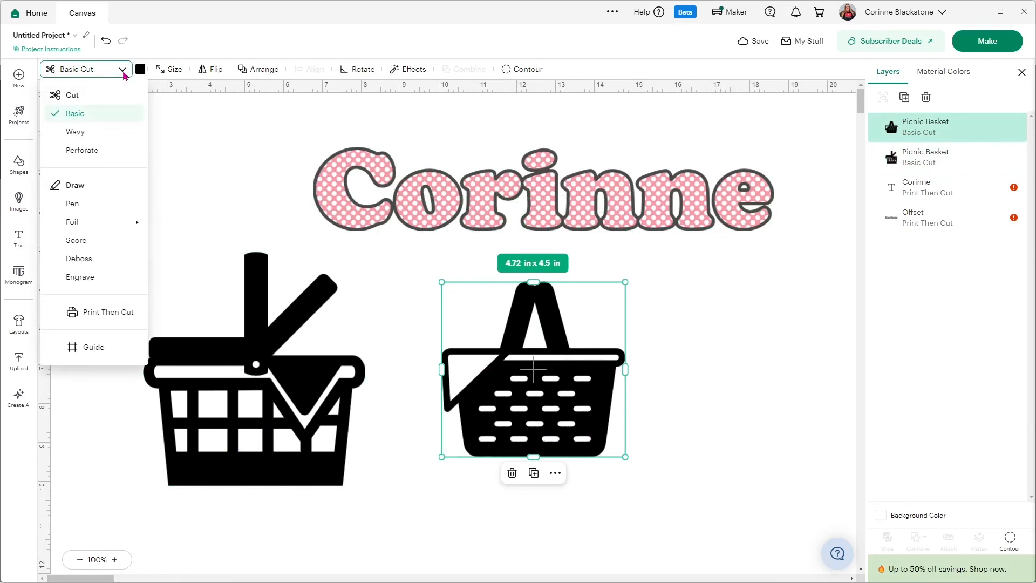
{"action": "left_click", "coordinate": [107, 318]}
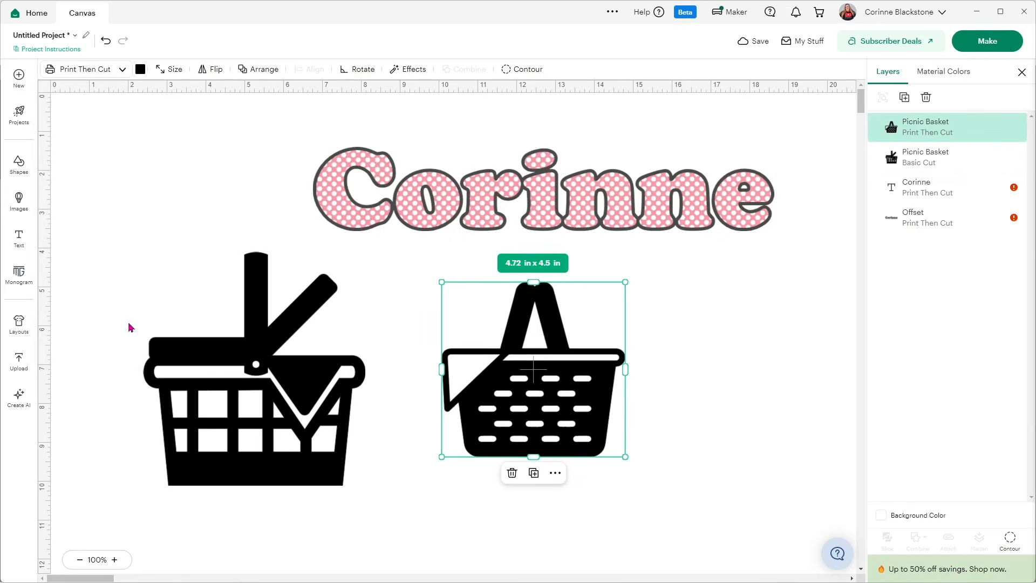
{"action": "left_click", "coordinate": [139, 69]}
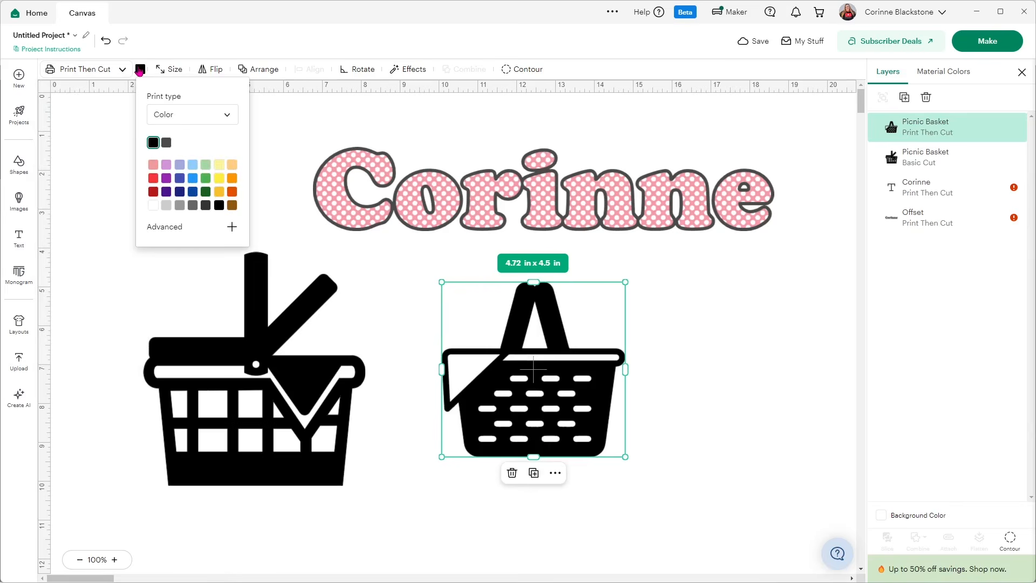
{"action": "left_click", "coordinate": [206, 112]}
{"action": "left_click", "coordinate": [173, 157]}
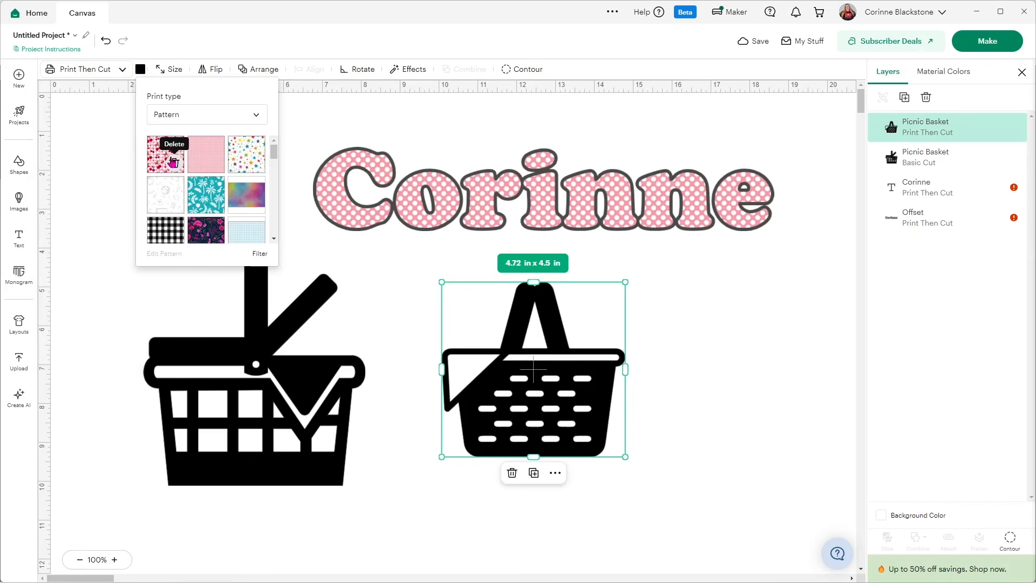
{"action": "left_click", "coordinate": [164, 155]}
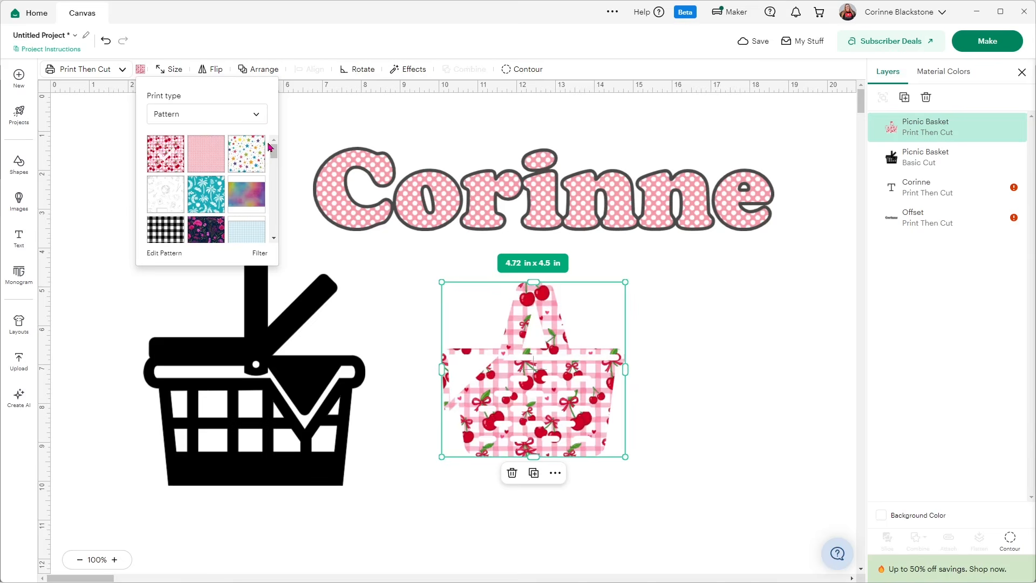
- Edit the right-hand basket's cherry pattern and reduce its scale to about 86
{"action": "left_click", "coordinate": [174, 259]}
{"action": "mouse_move", "coordinate": [667, 123]}
{"action": "left_mouse_down"}
{"action": "mouse_move", "coordinate": [643, 122]}
{"action": "mouse_move", "coordinate": [680, 126]}
{"action": "mouse_move", "coordinate": [657, 130]}
{"action": "mouse_move", "coordinate": [681, 132]}
{"action": "mouse_move", "coordinate": [665, 135]}
{"action": "left_mouse_up"}
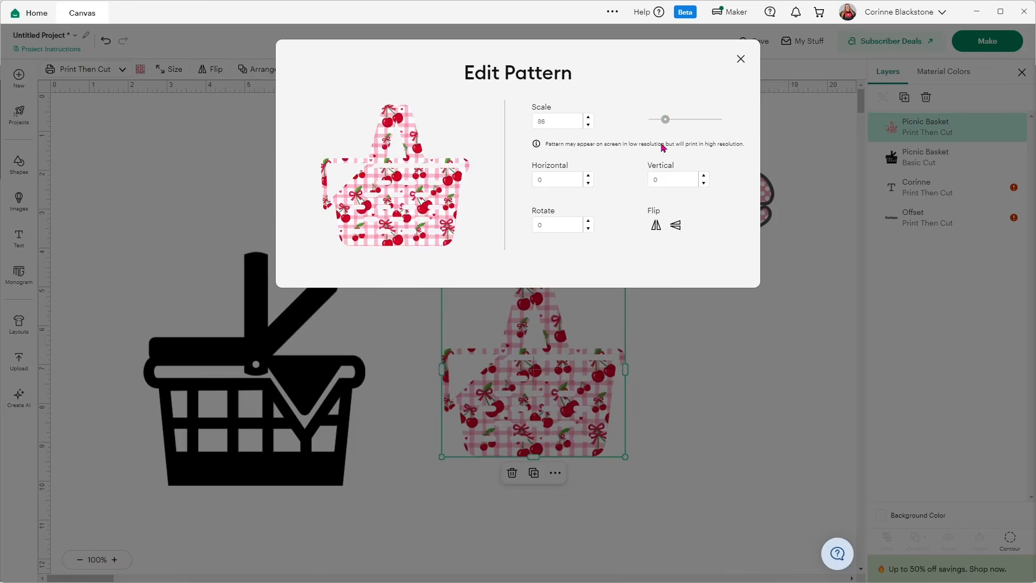
{"action": "left_click", "coordinate": [740, 59]}
- Set the open-lid left-hand basket to Print Then Cut and fill it with the multicoloured rainbow watercolour pattern
{"action": "left_click", "coordinate": [270, 366]}
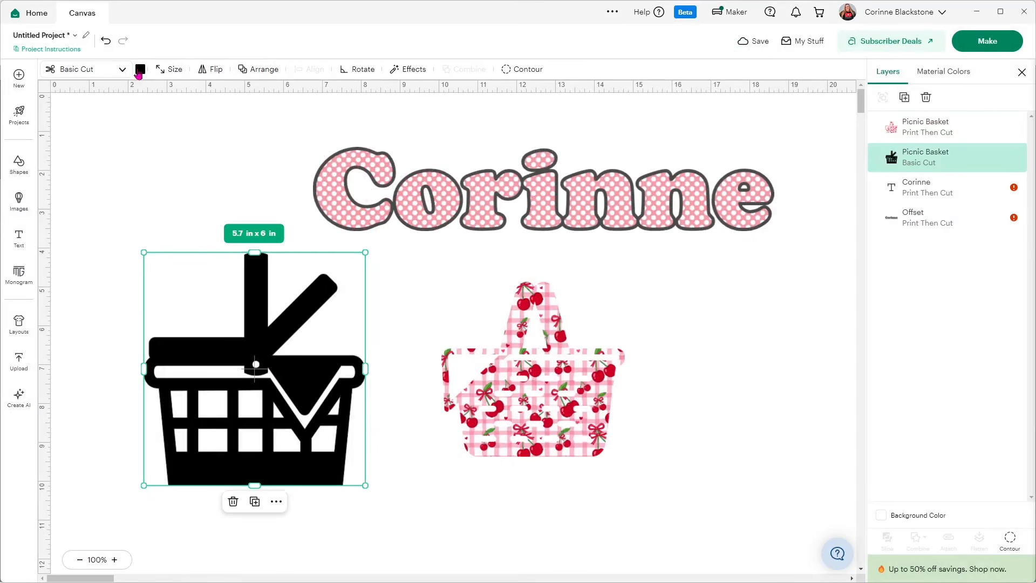
{"action": "left_click", "coordinate": [122, 70]}
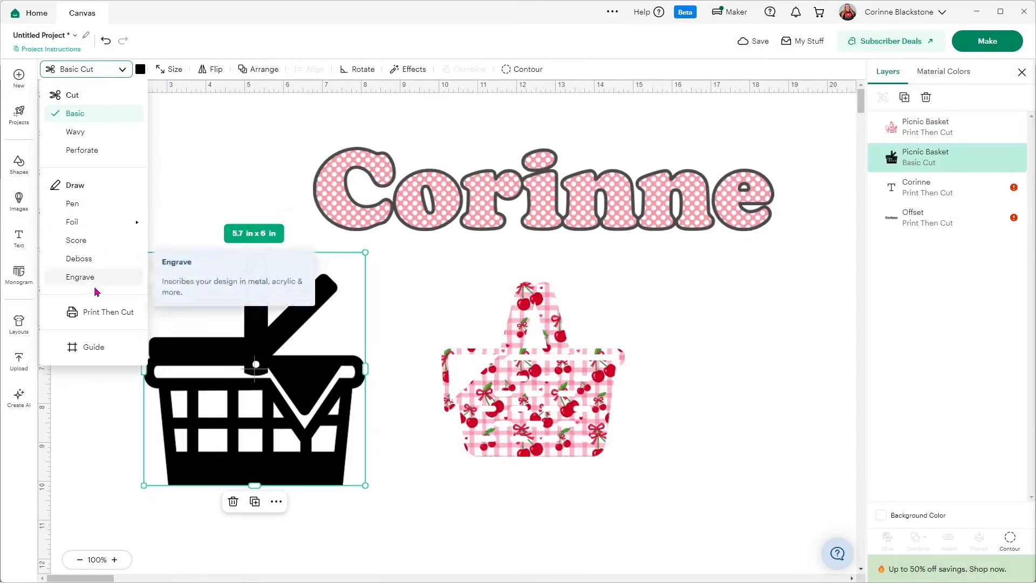
{"action": "left_click", "coordinate": [89, 303]}
{"action": "left_click", "coordinate": [141, 68]}
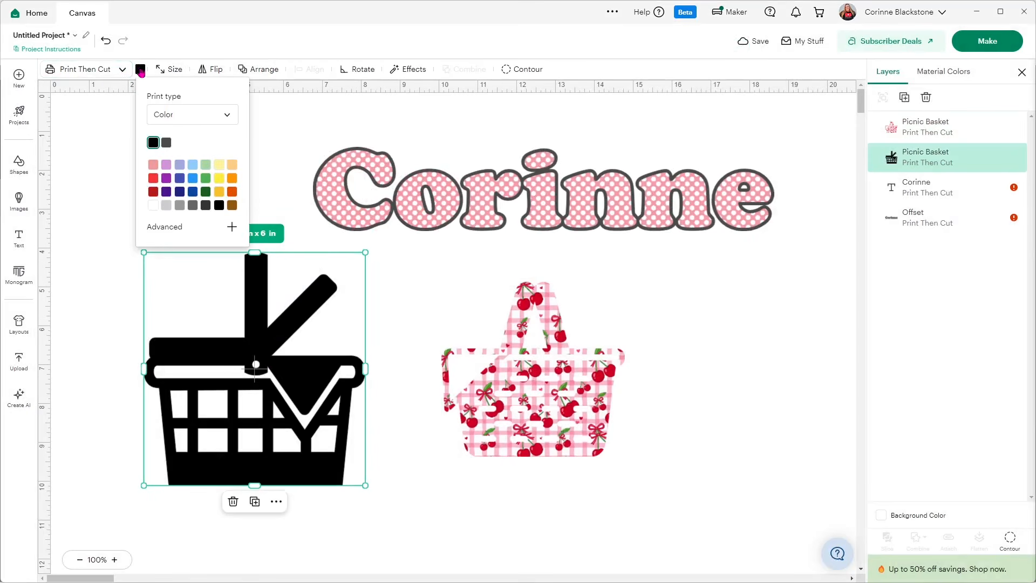
{"action": "left_click", "coordinate": [170, 115]}
{"action": "left_click", "coordinate": [179, 158]}
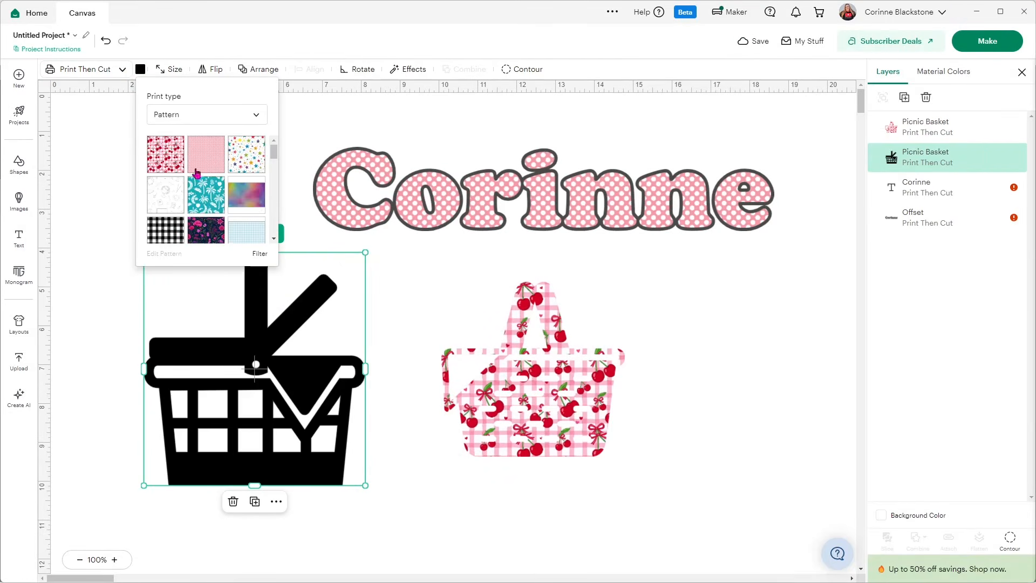
{"action": "scroll", "coordinate": [243, 173], "scroll_direction": "down", "scroll_amount": 2}
{"action": "scroll", "coordinate": [244, 162], "scroll_direction": "up", "scroll_amount": 1}
{"action": "left_click", "coordinate": [241, 195]}
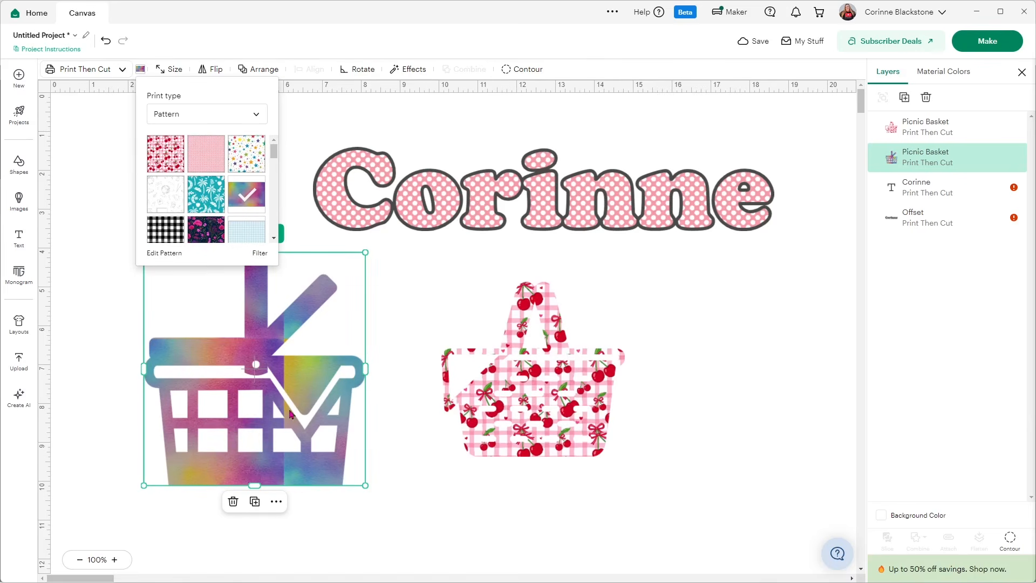
- Edit the left-hand basket's rainbow pattern and increase its scale to about 349
{"action": "left_click", "coordinate": [161, 260]}
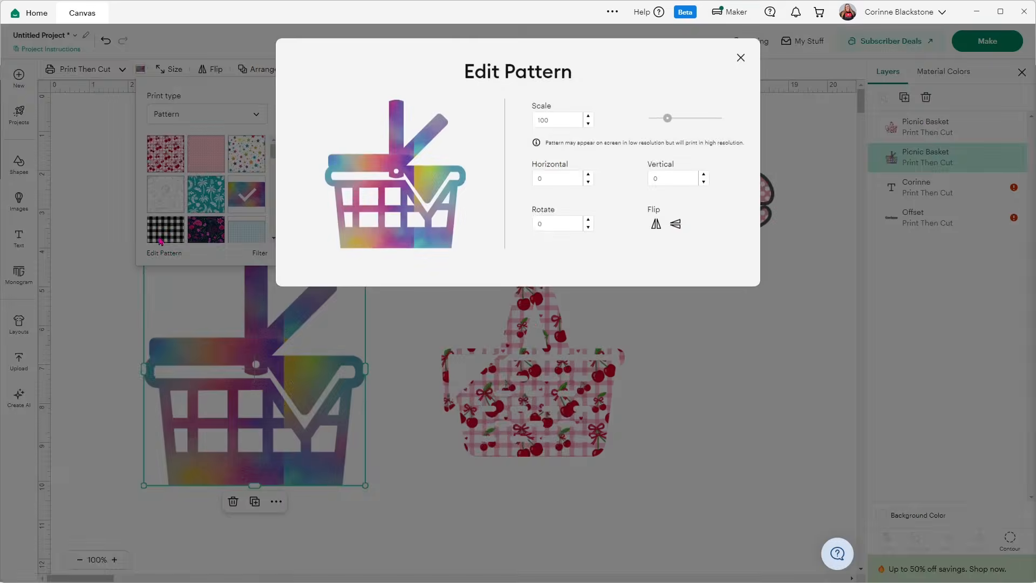
{"action": "left_click_drag", "start_coordinate": [667, 120], "coordinate": [710, 124]}
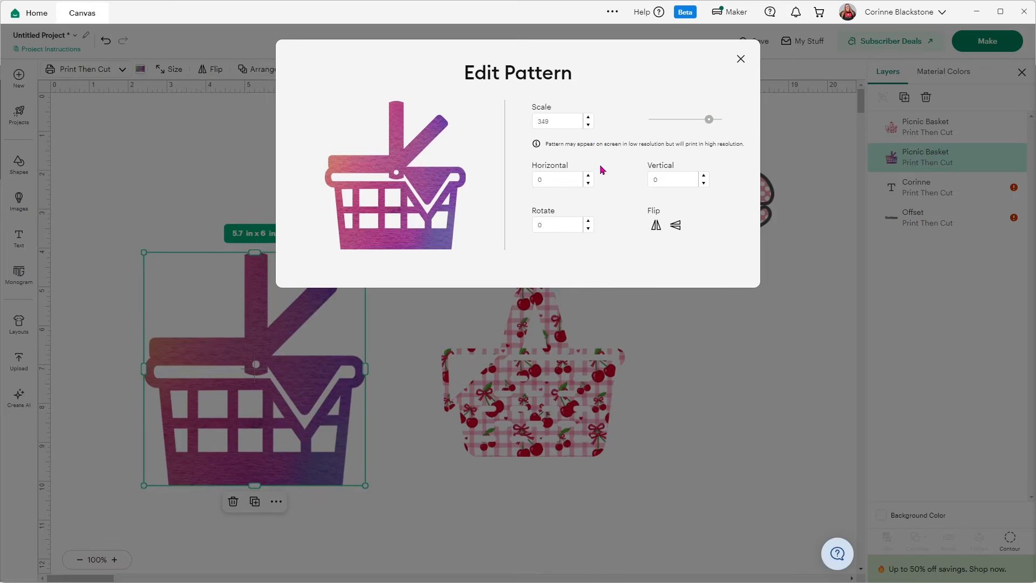
- Set the rainbow pattern's horizontal position to 100 and flip the pattern horizontally
{"action": "left_click", "coordinate": [589, 177]}
{"action": "left_click", "coordinate": [588, 177]}
{"action": "left_click", "coordinate": [589, 176]}
{"action": "left_click_drag", "start_coordinate": [556, 180], "coordinate": [521, 185]}
{"action": "type", "text": "100"}
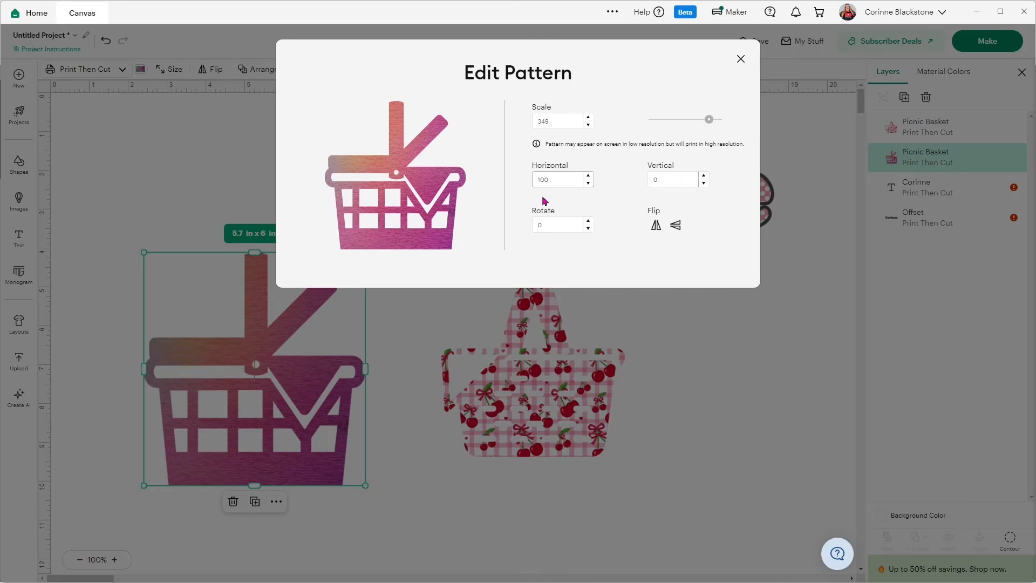
{"action": "left_click", "coordinate": [656, 225]}
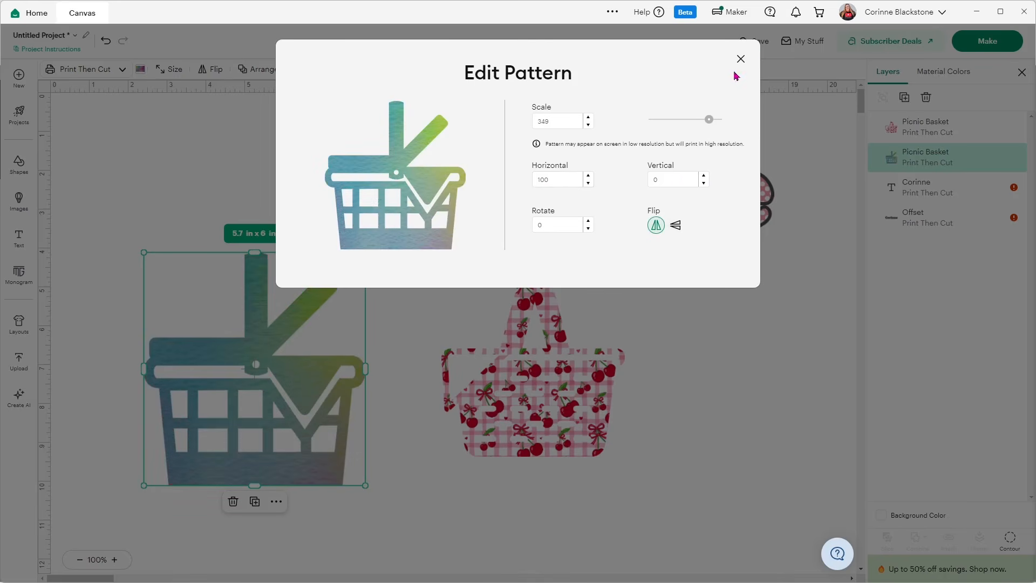
- Reduce the left-hand basket's rainbow pattern scale to 86 and close the pattern editor
{"action": "left_click_drag", "start_coordinate": [709, 121], "coordinate": [667, 127]}
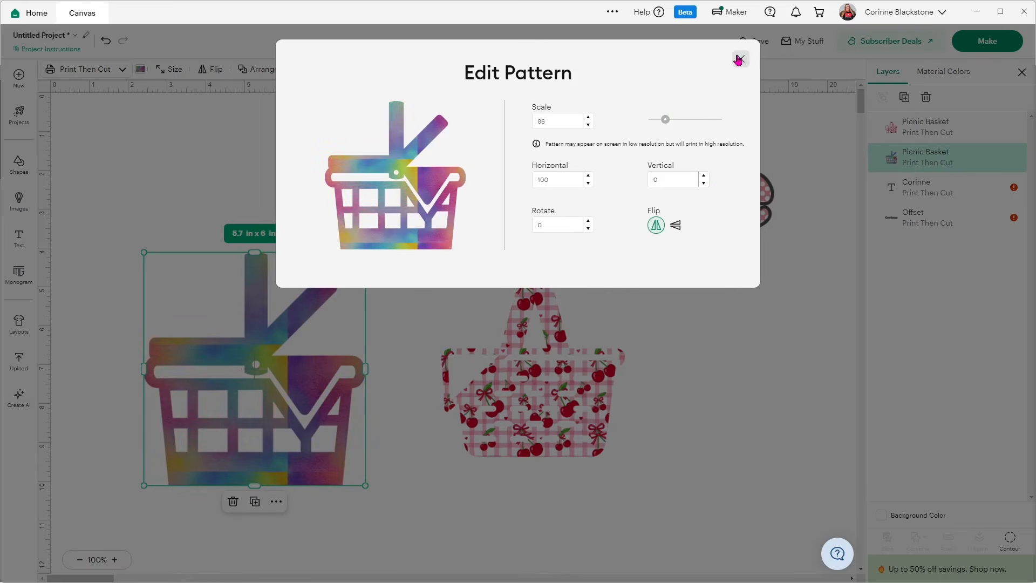
{"action": "left_click", "coordinate": [740, 58]}
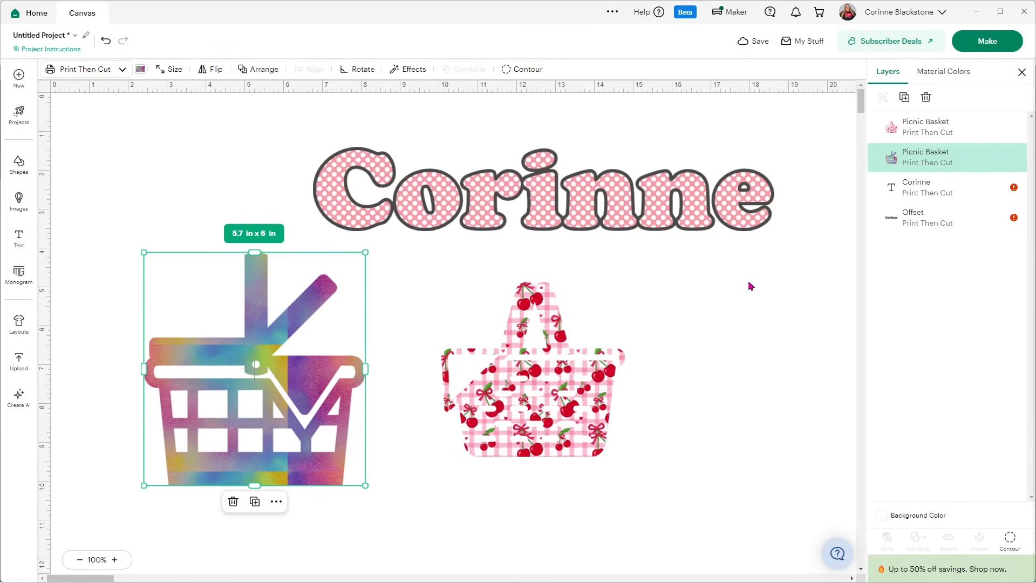
- Select the polka-dot name text together with its offset and shrink both proportionally to 8.46 x 1.54 in
{"action": "left_click_drag", "start_coordinate": [803, 234], "coordinate": [305, 141]}
{"action": "left_click_drag", "start_coordinate": [774, 230], "coordinate": [642, 207]}
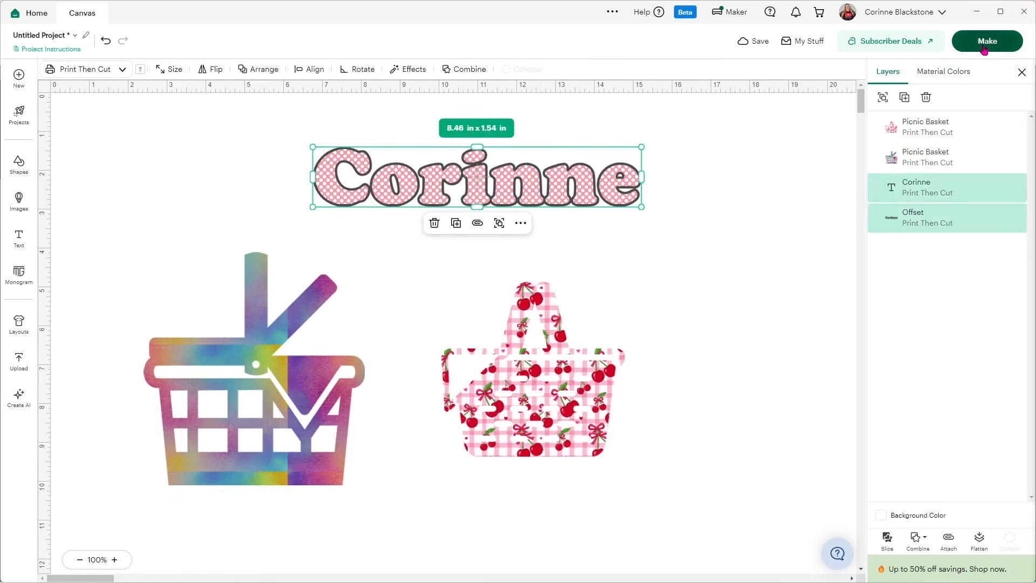
- Deselect the name design, prepare the project for making, and review the artwork on the second and third mats
{"action": "left_click", "coordinate": [799, 176]}
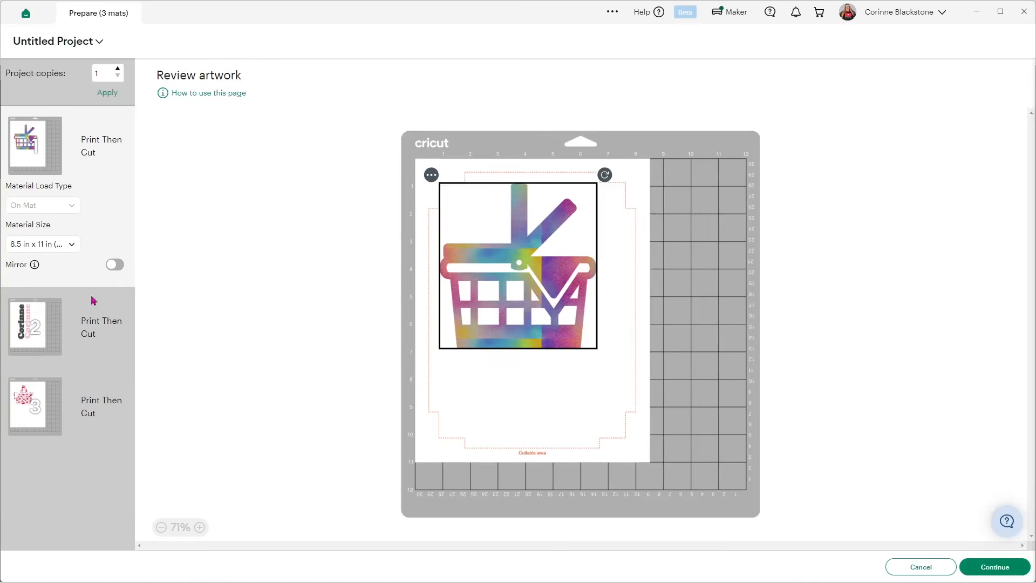
{"action": "left_click", "coordinate": [42, 333]}
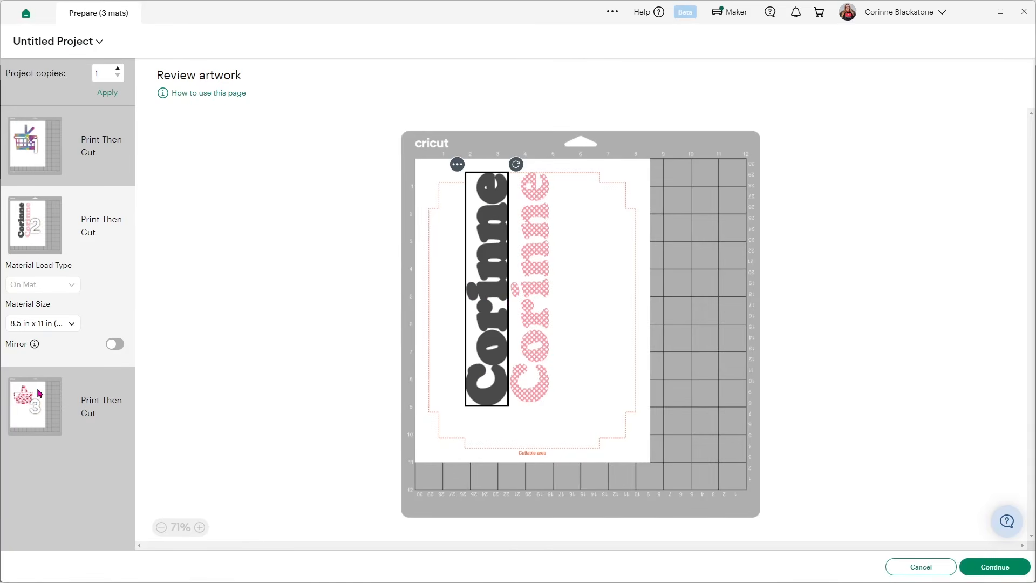
{"action": "left_click", "coordinate": [38, 393]}
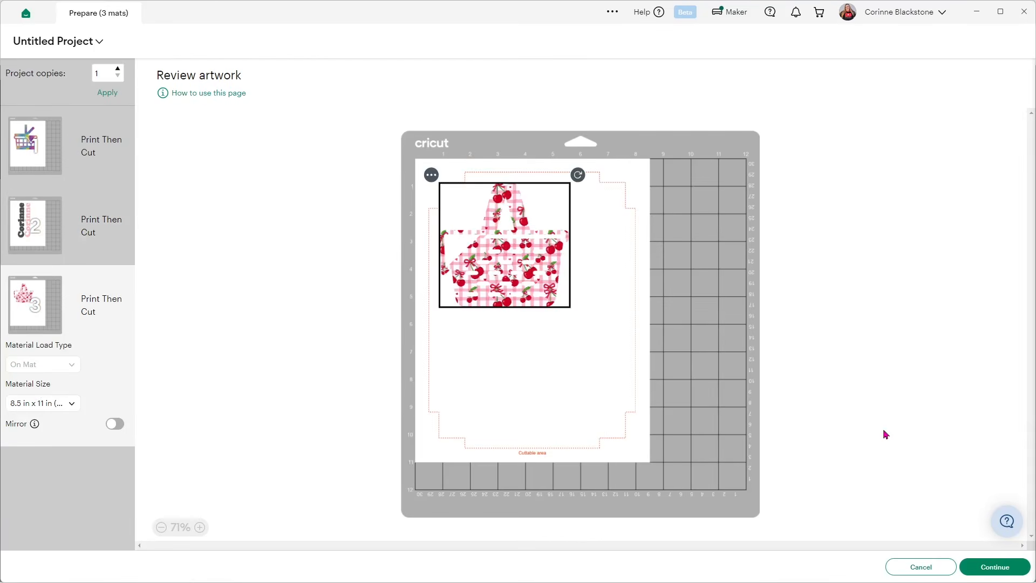